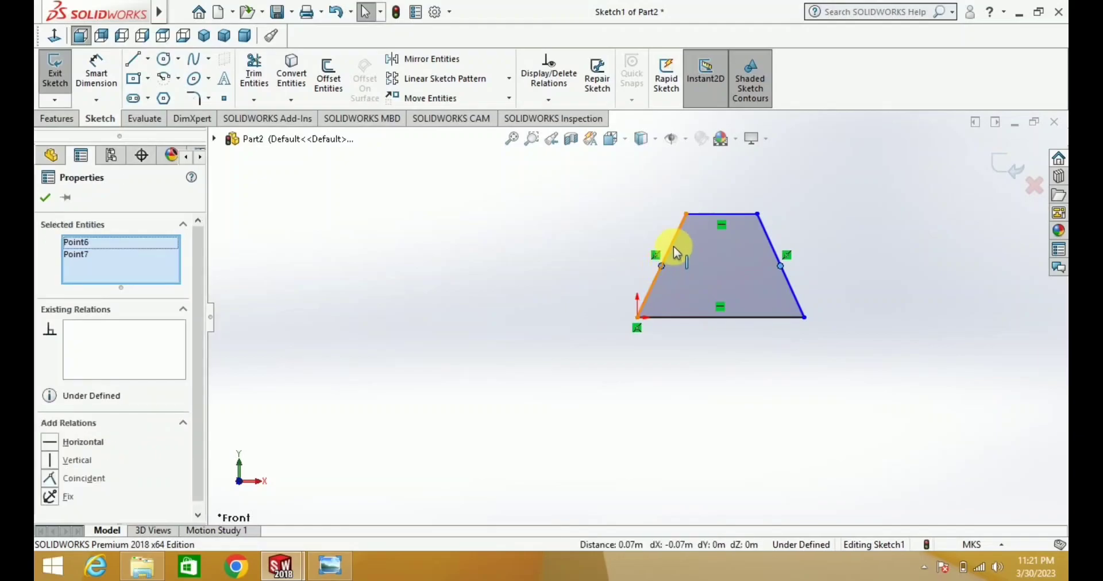
Step: Make the trapezoid's two slanted sides equal in length, dropping the two midpoints from the selection
ctrl+click(771, 241)
click(80, 267)
right_click(81, 268)
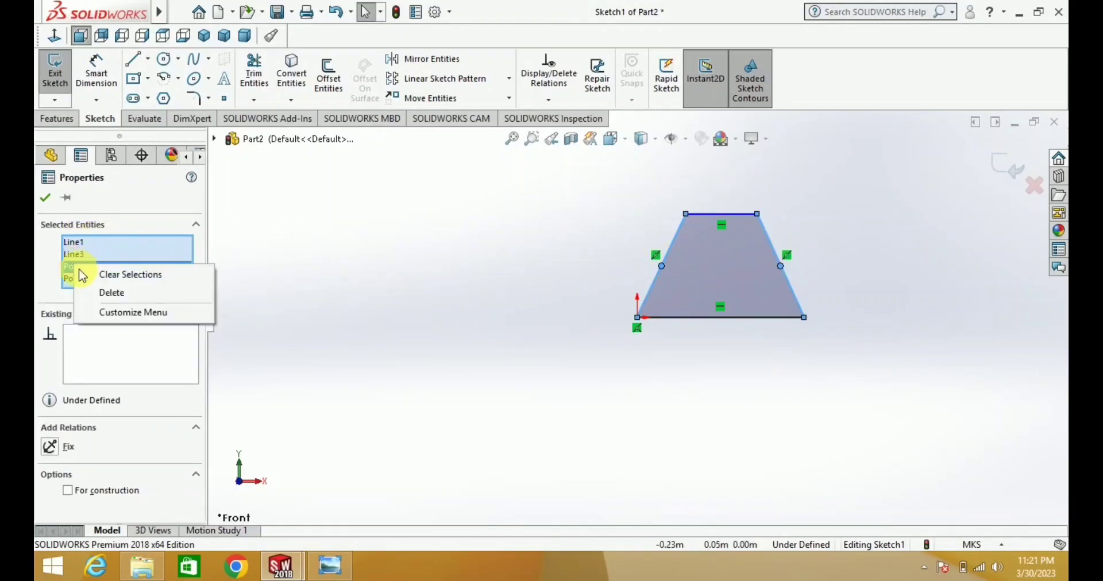
click(101, 290)
click(80, 266)
right_click(84, 268)
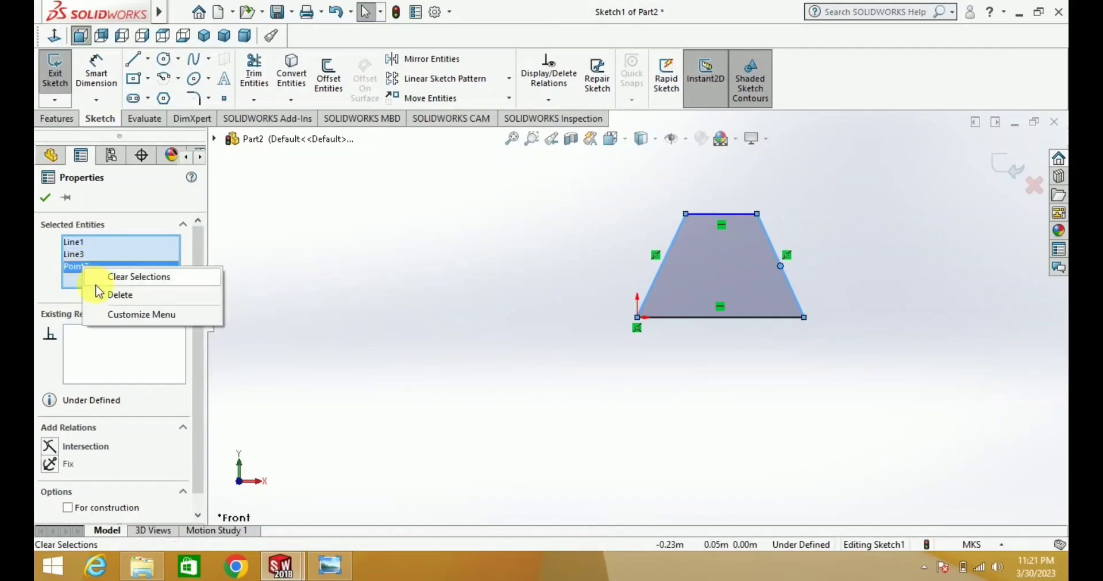
click(97, 296)
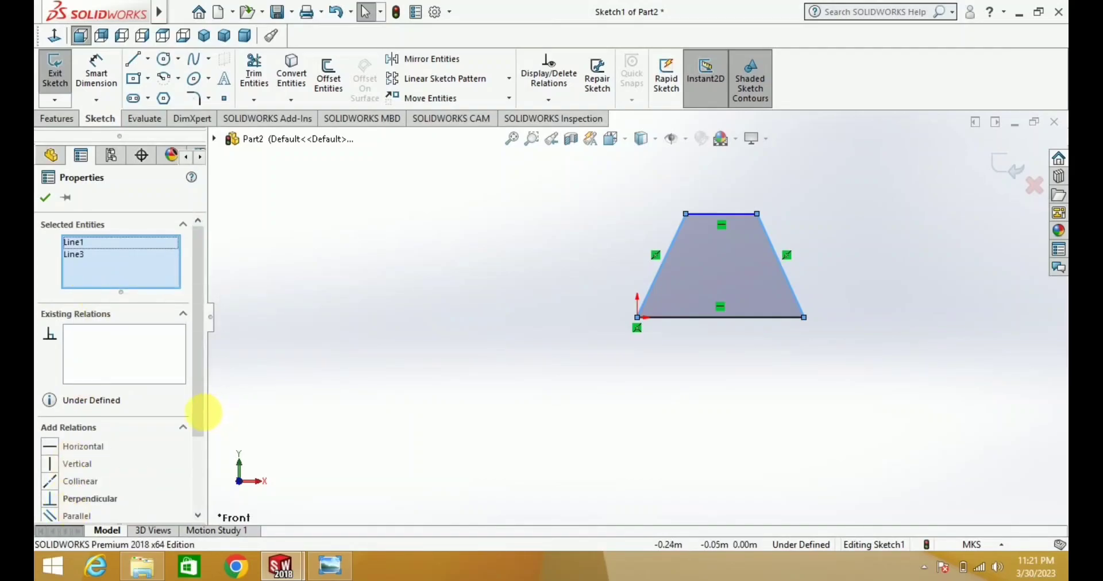
drag(204, 412, 204, 453)
click(51, 479)
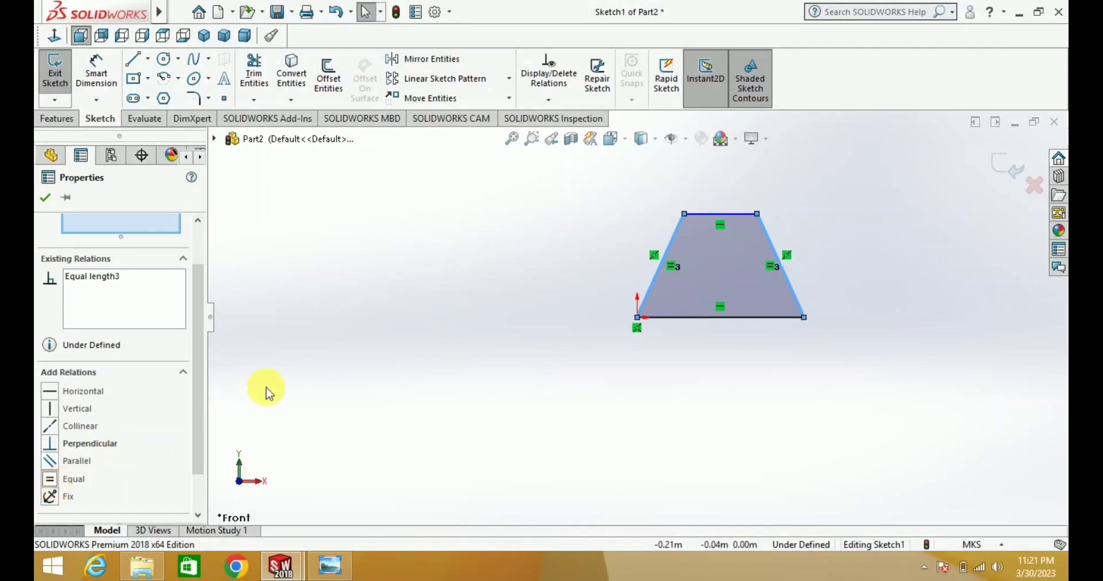
Step: Dimension the trapezoid's height between its two horizontal edges as 75 m
click(102, 81)
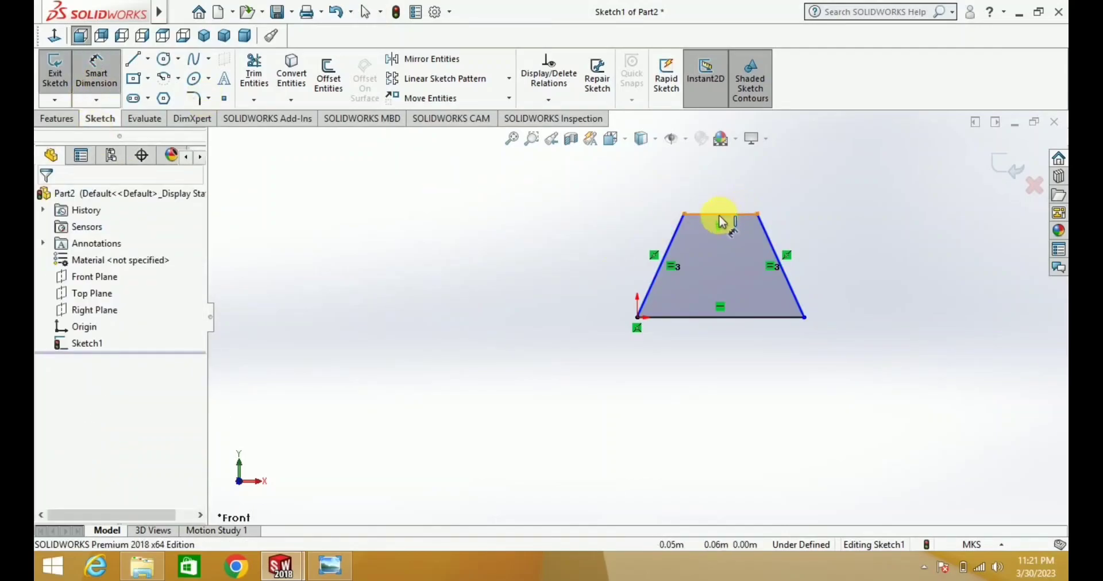
click(723, 214)
click(700, 317)
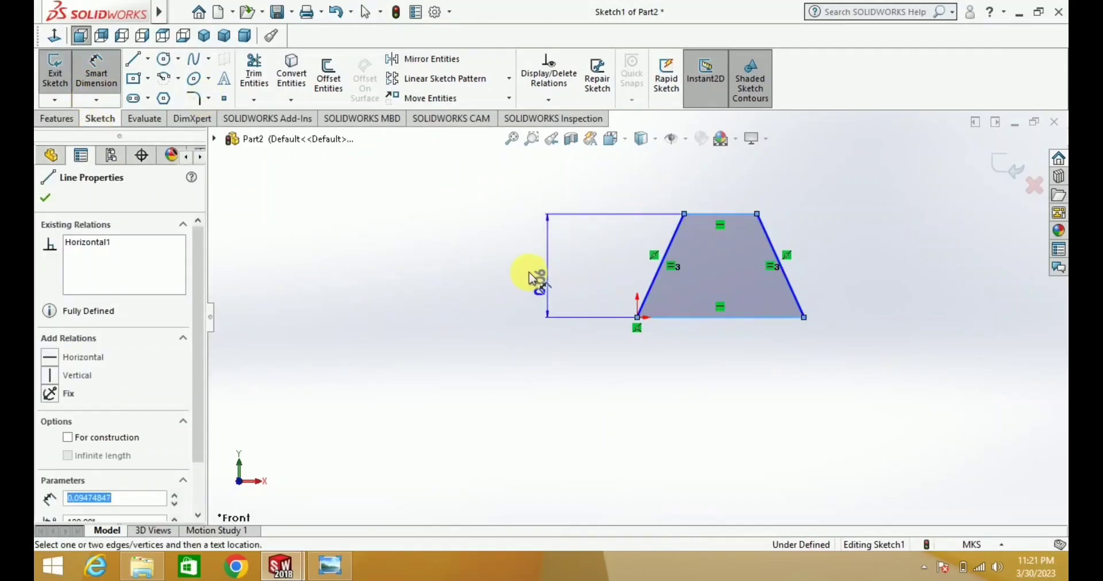
click(527, 273)
text(75)
key(Return)
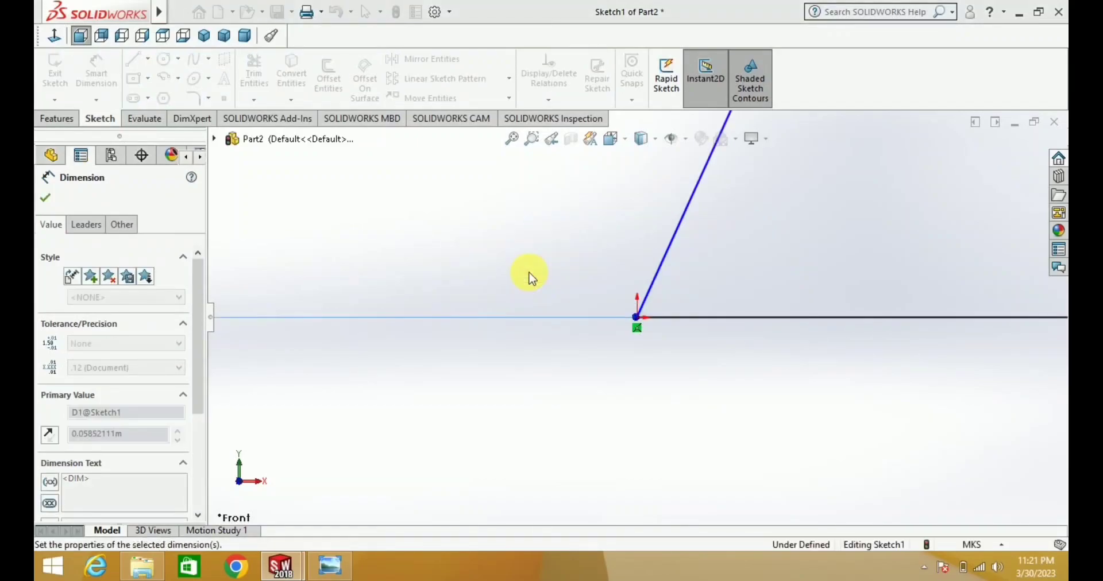
Step: Dimension the trapezoid's lower horizontal edge as 100 m
click(814, 323)
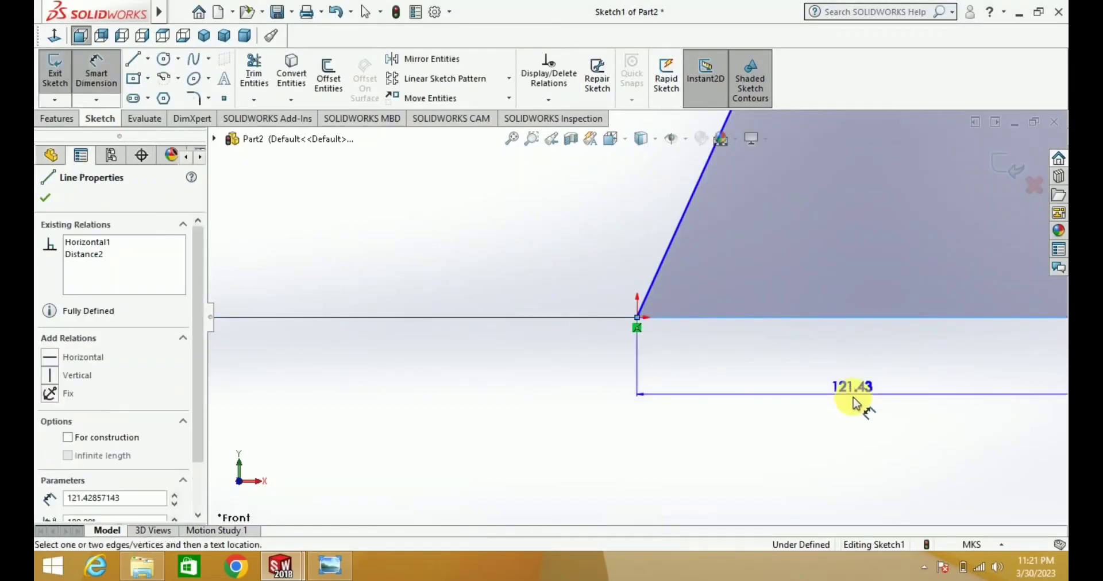
click(858, 403)
text(100)
key(Return)
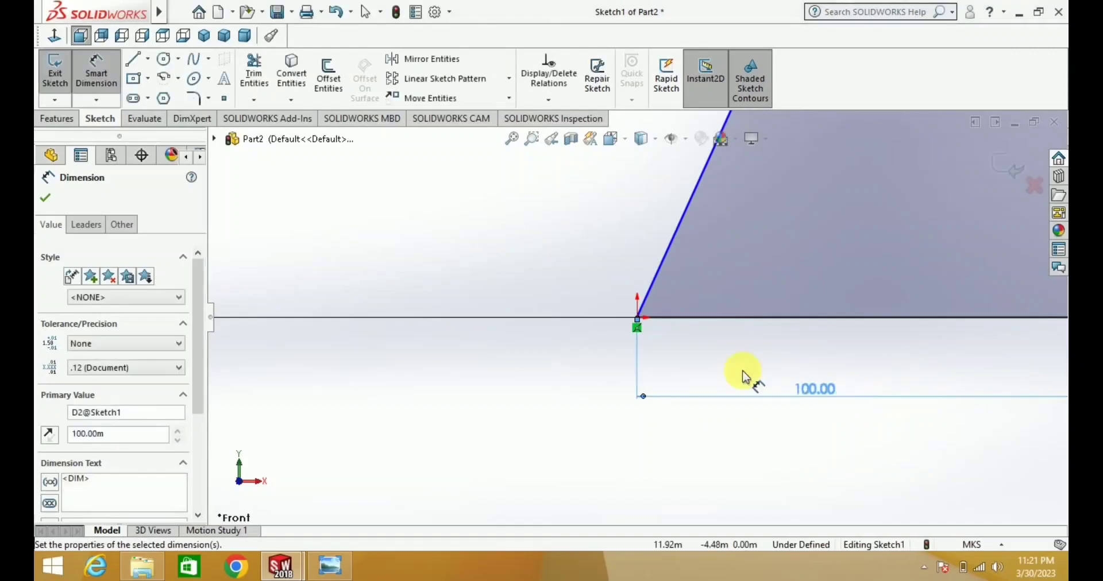
Step: Dimension the trapezoid's upper horizontal edge as 61 m
click(55, 37)
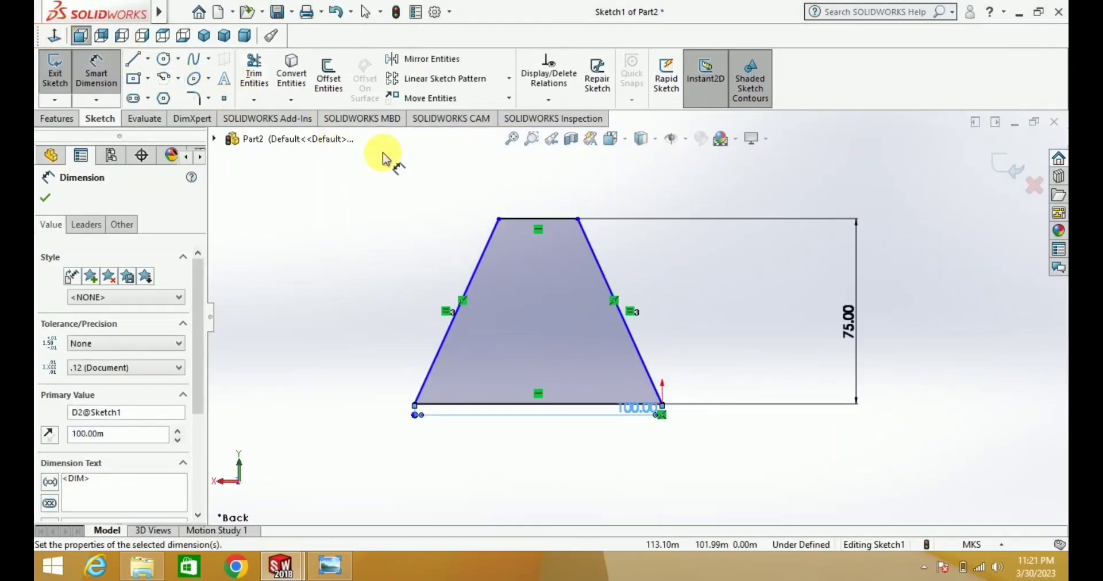
click(558, 224)
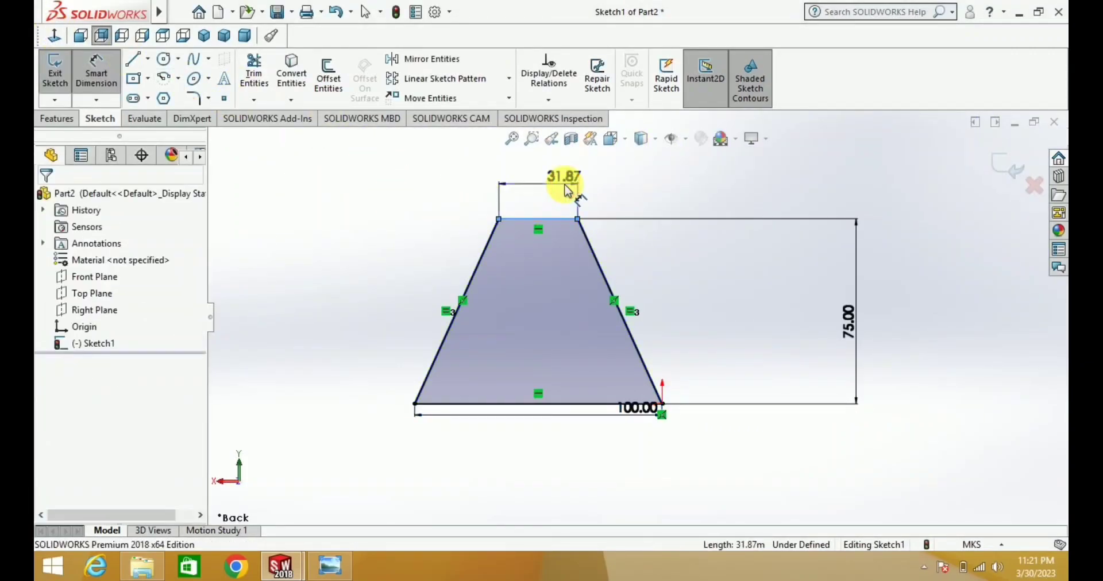
click(570, 182)
text(61)
key(Return)
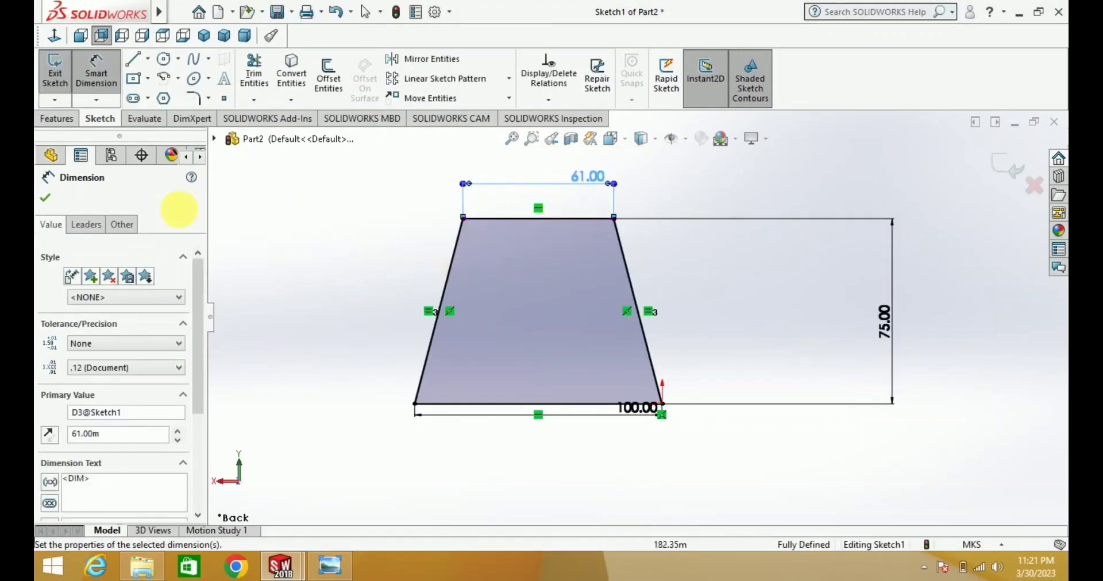
Step: Extrude the trapezoid 75 m as a boss with the Mid Plane end condition
click(67, 122)
click(62, 74)
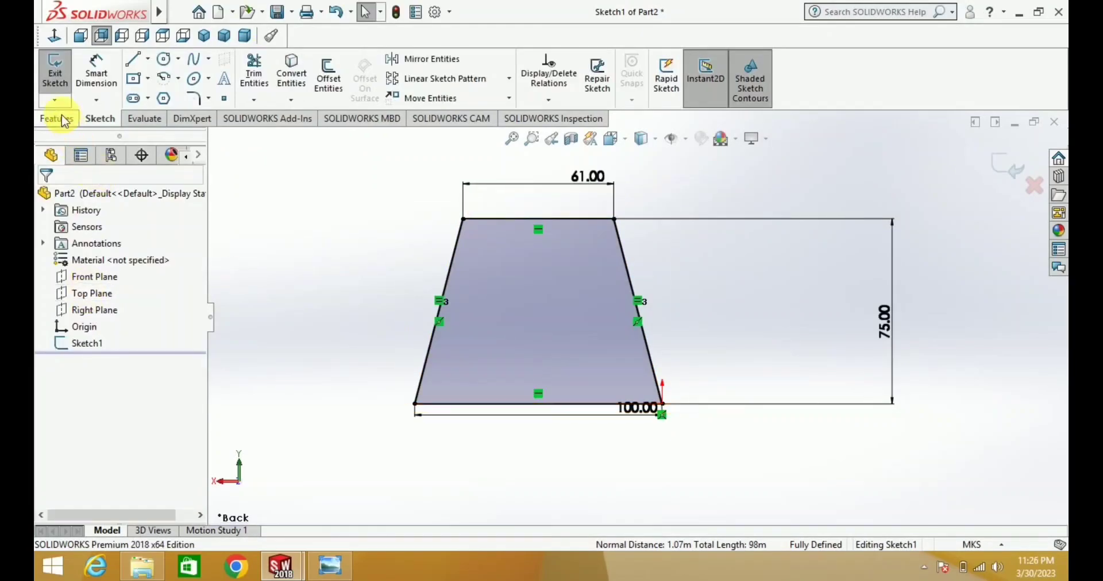
click(58, 118)
click(62, 74)
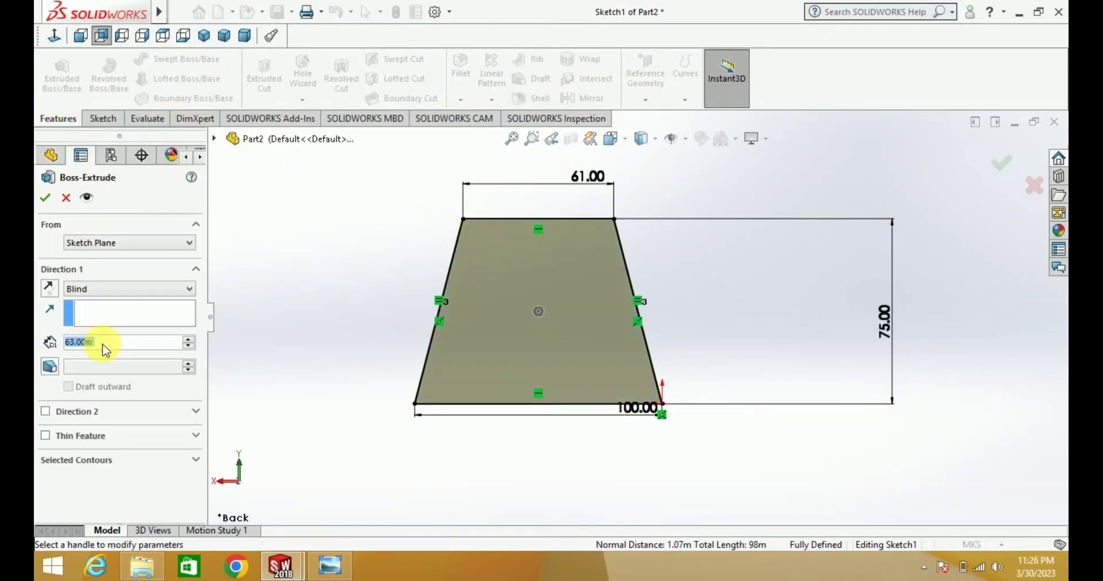
text(75)
key(Return)
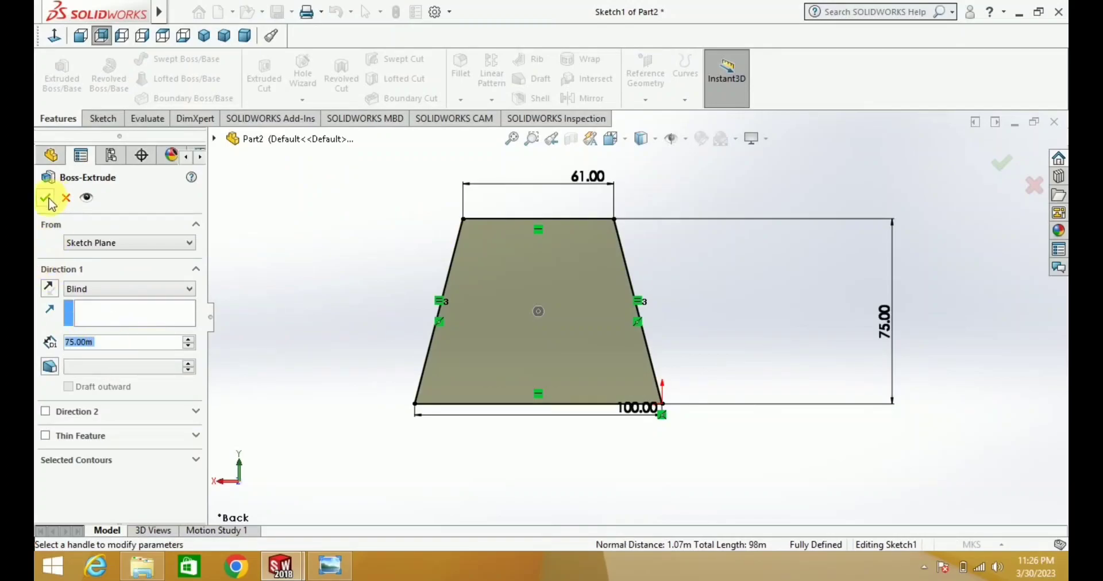
click(84, 289)
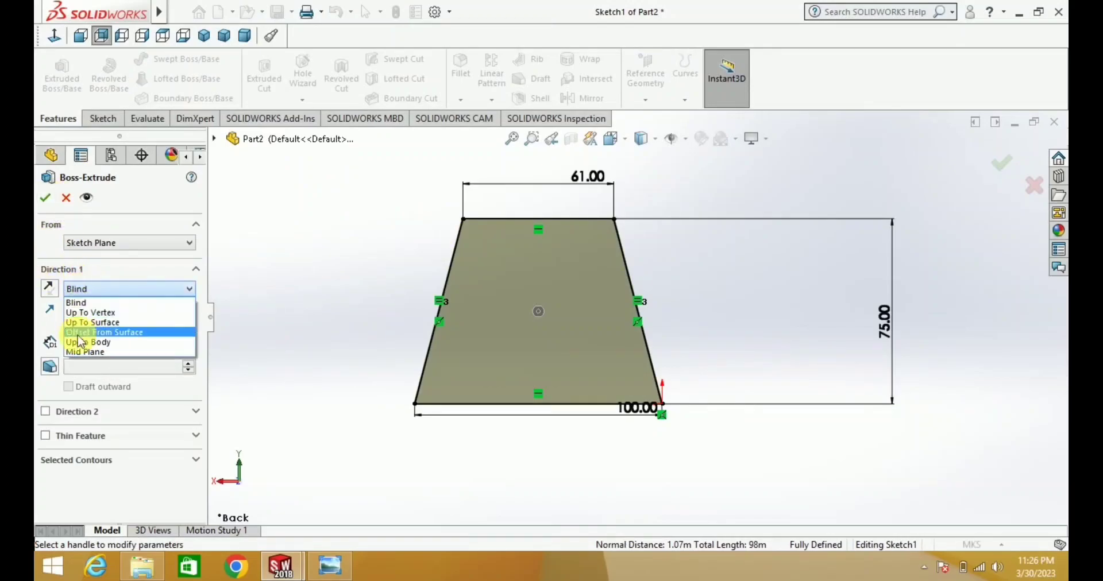
click(78, 350)
click(49, 200)
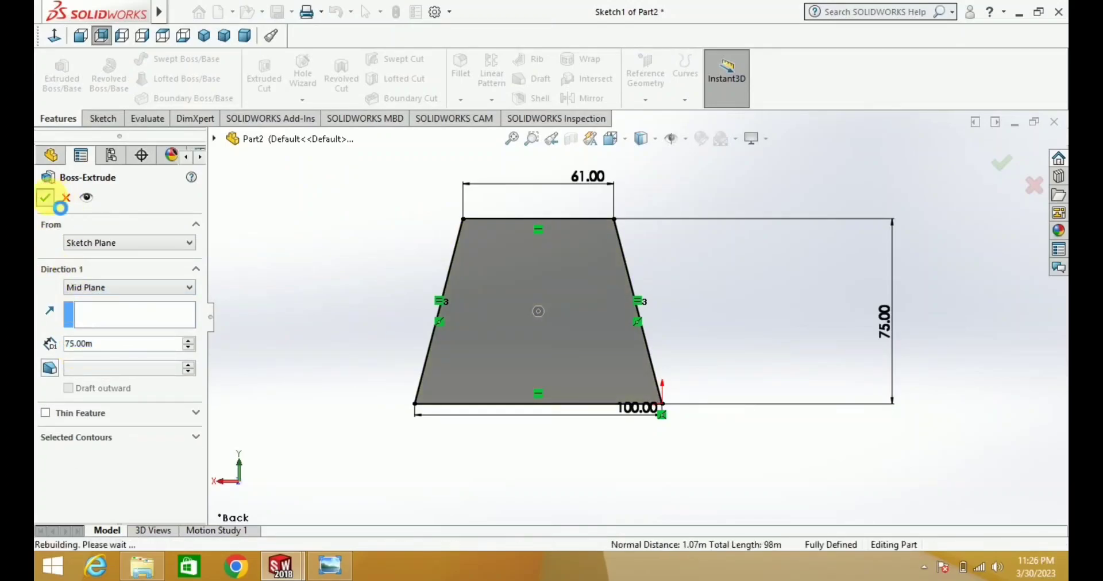
Step: On the solid's top face, sketch a corner rectangle about 27 by 8 m extending outward from the front edge
click(225, 38)
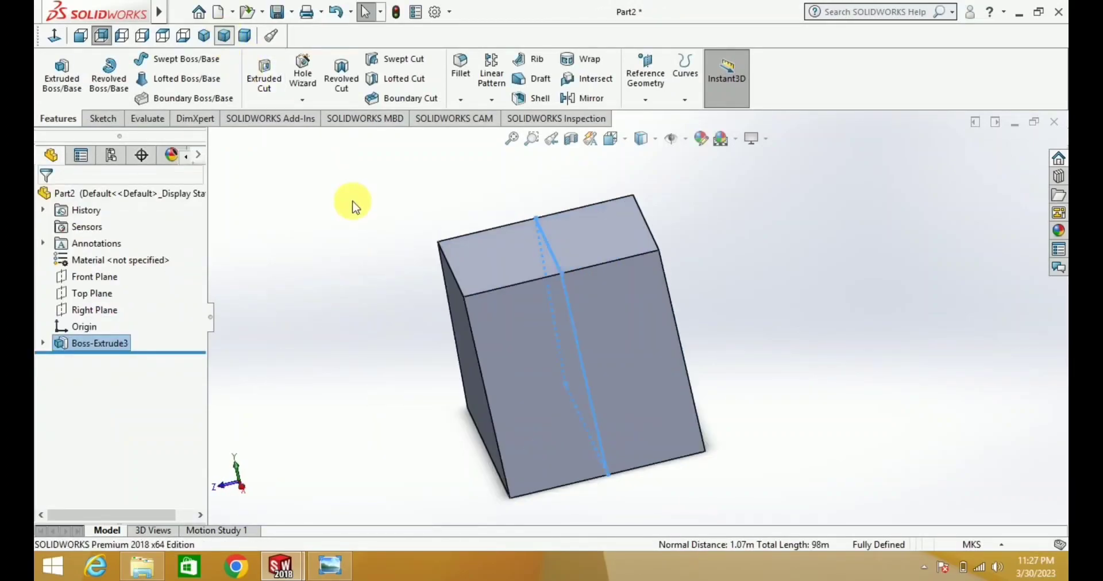
click(595, 255)
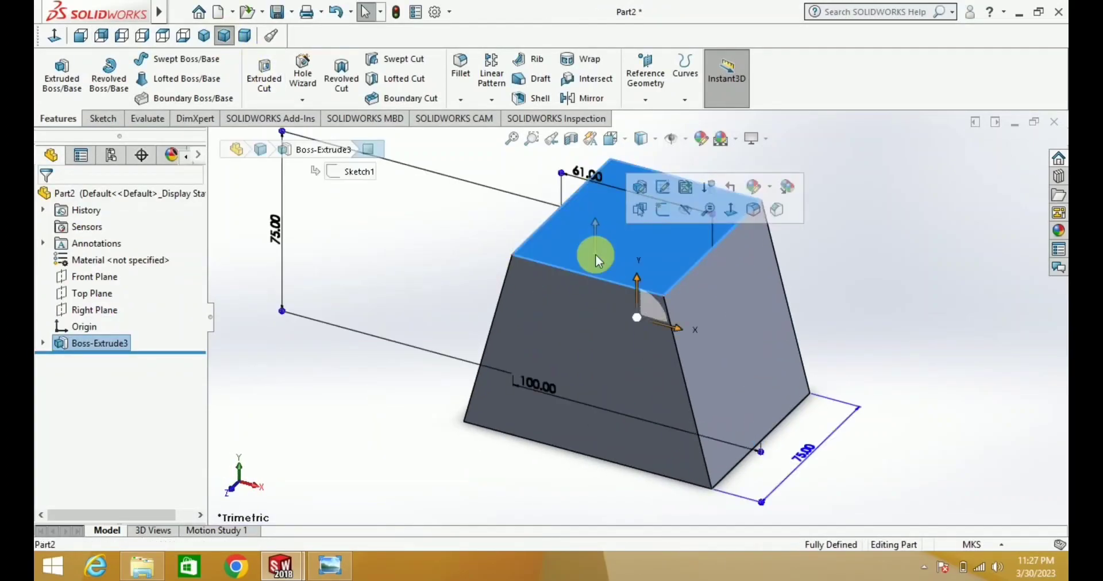
click(662, 210)
click(52, 37)
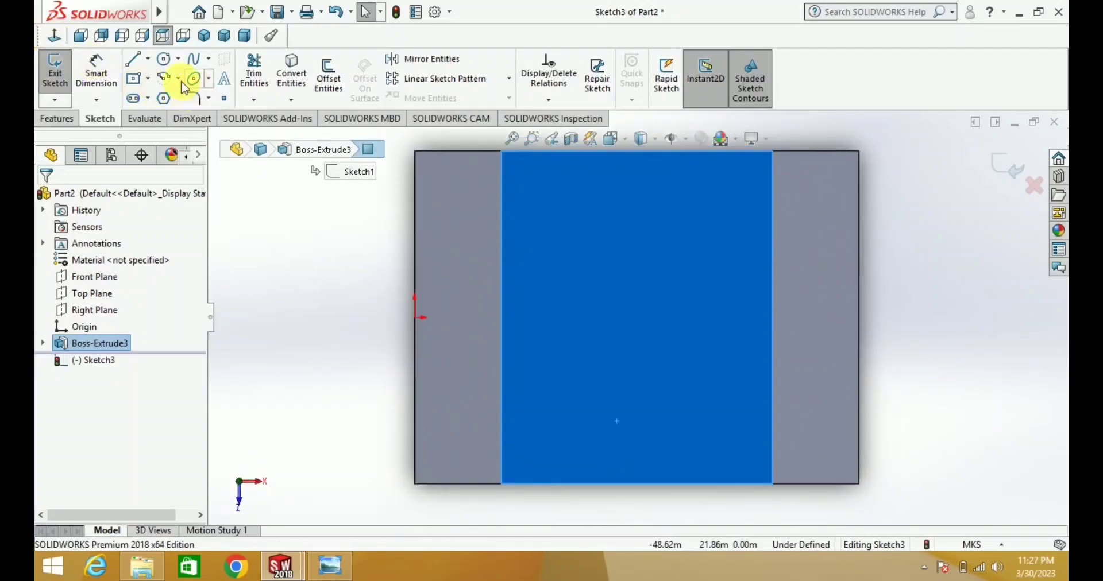
click(149, 79)
click(158, 100)
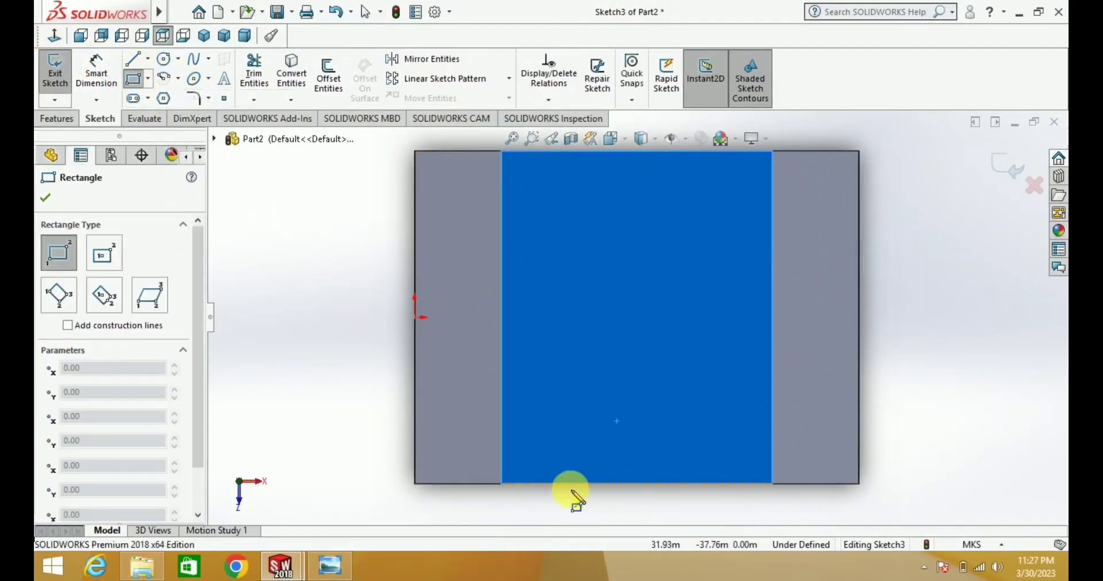
click(582, 485)
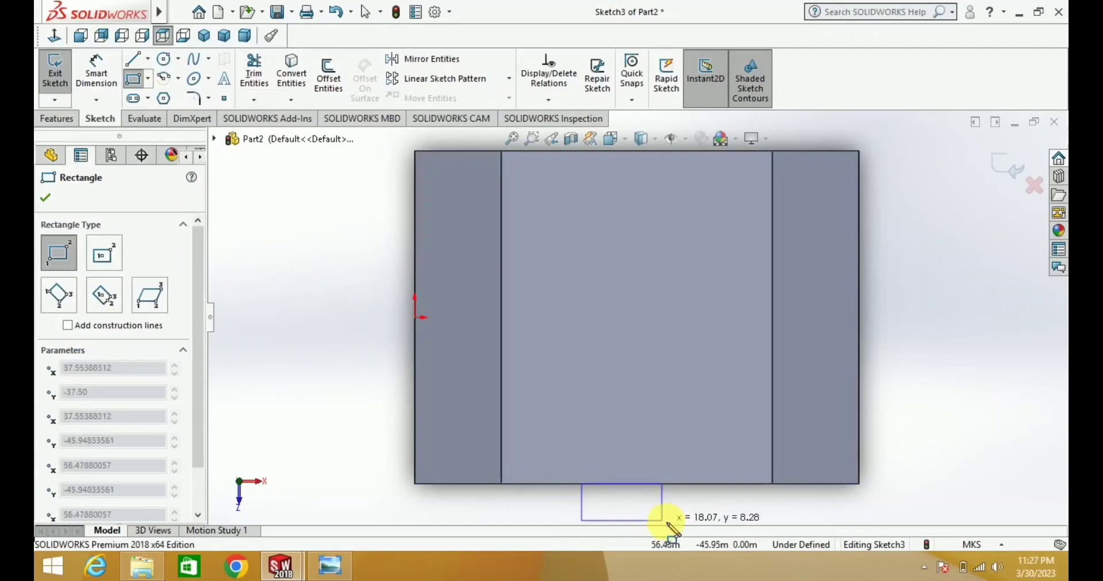
click(704, 518)
Step: Dimension the rectangle's depth outward from the block's front edge as 12 m
click(95, 70)
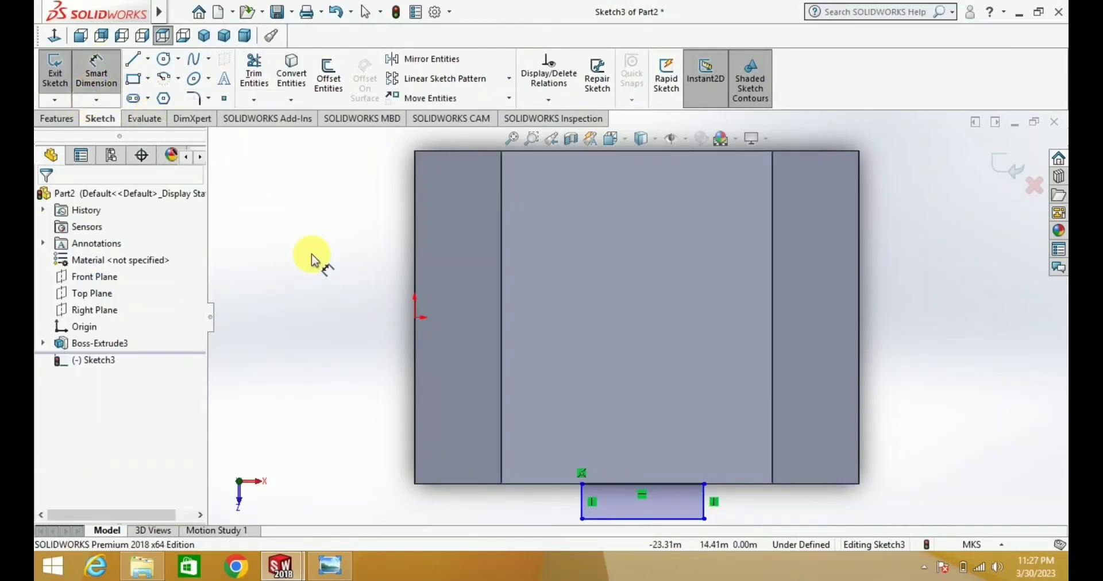
click(603, 520)
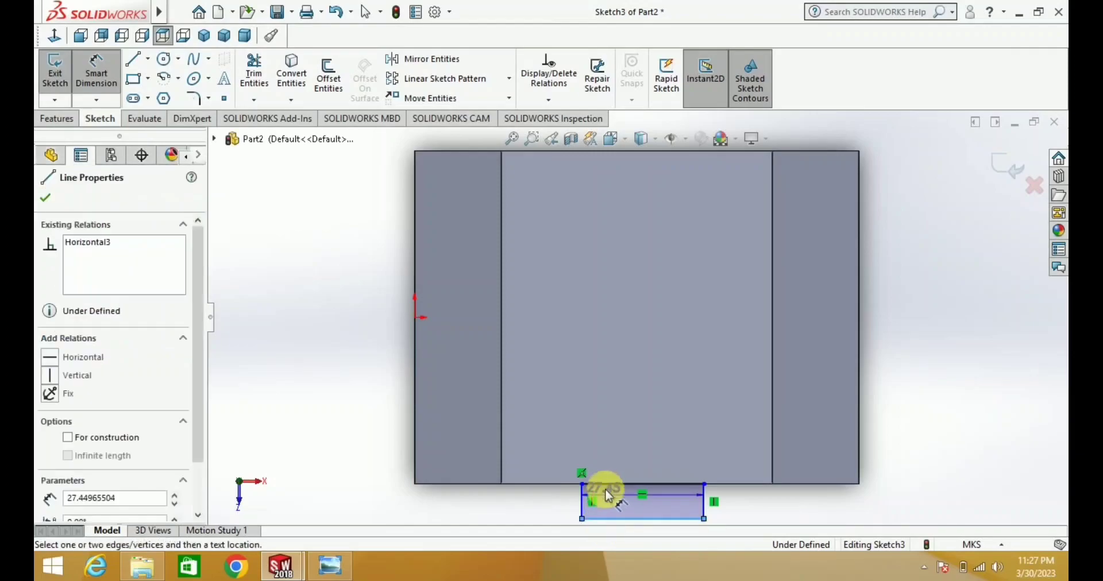
click(603, 485)
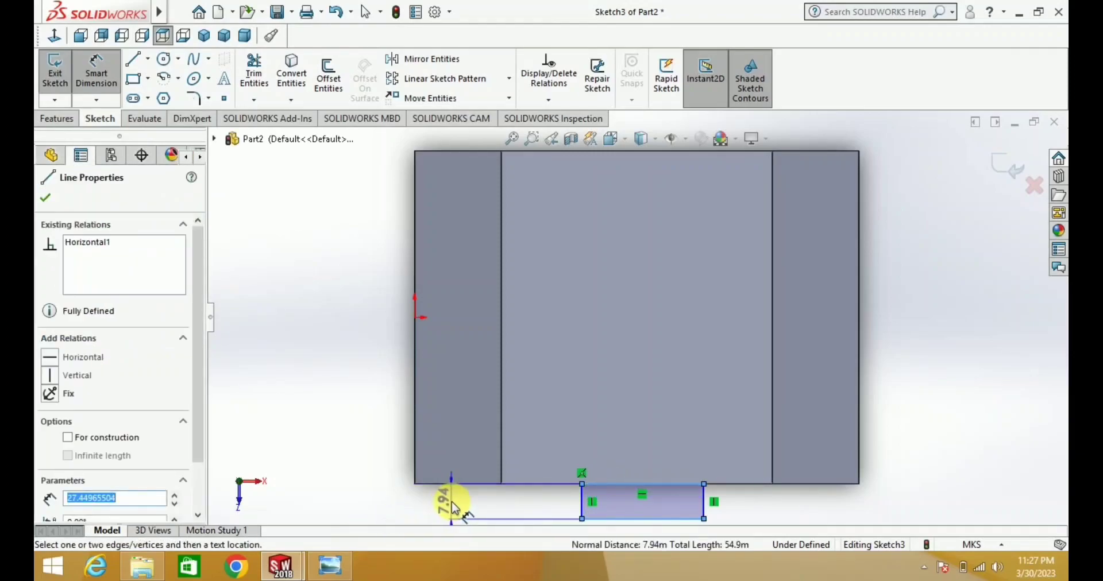
click(451, 505)
text(12)
key(Return)
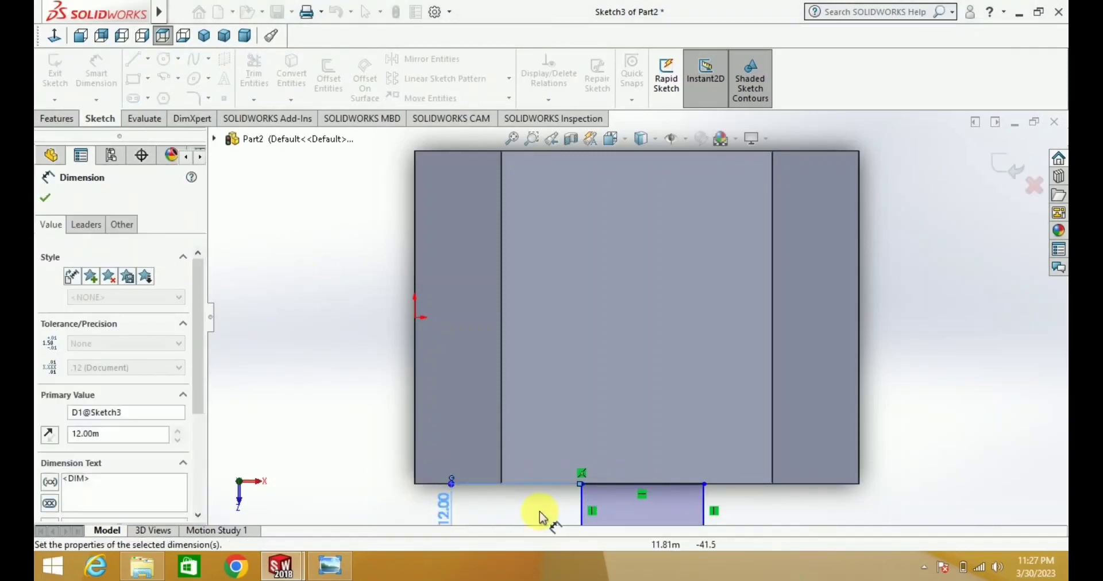
Step: Dimension the rectangle's width along the block's front edge as 37 m
click(641, 485)
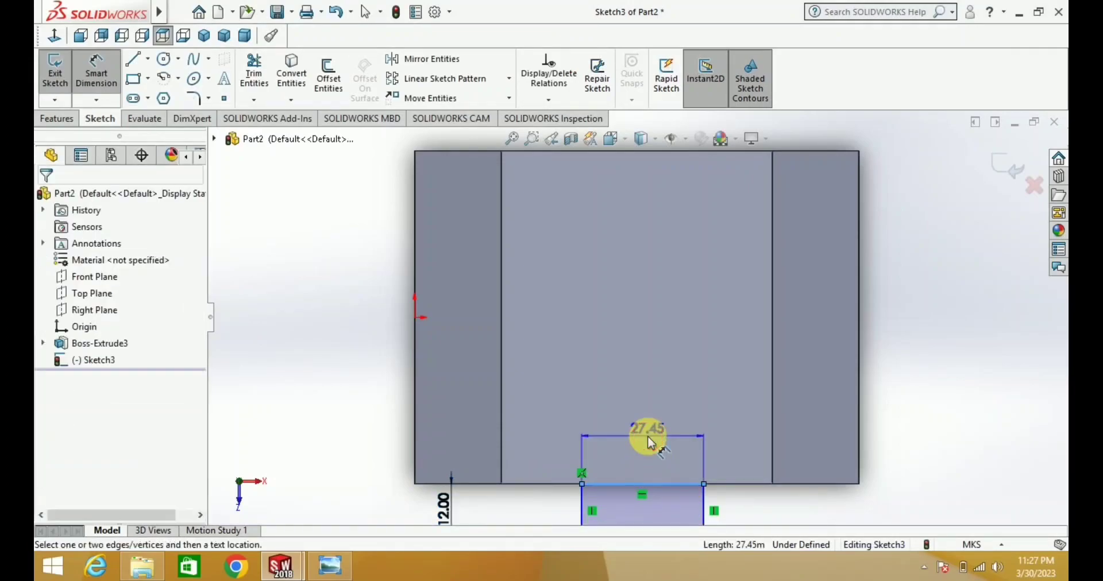
click(644, 437)
text(37)
key(Return)
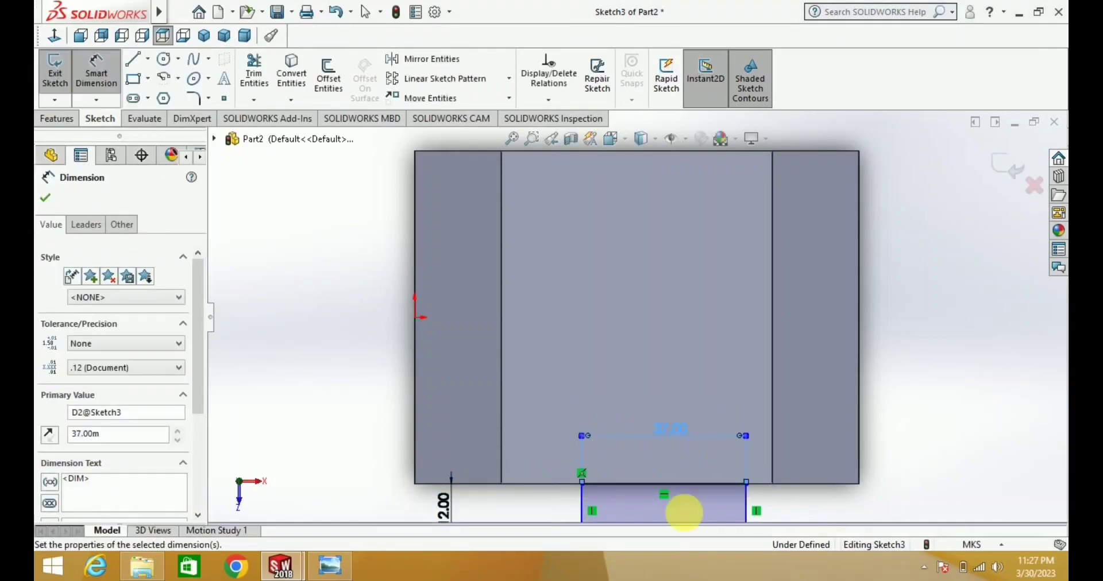
Step: Dimension the distance from the rectangle's left side to the top face's left edge as 12 m
click(582, 497)
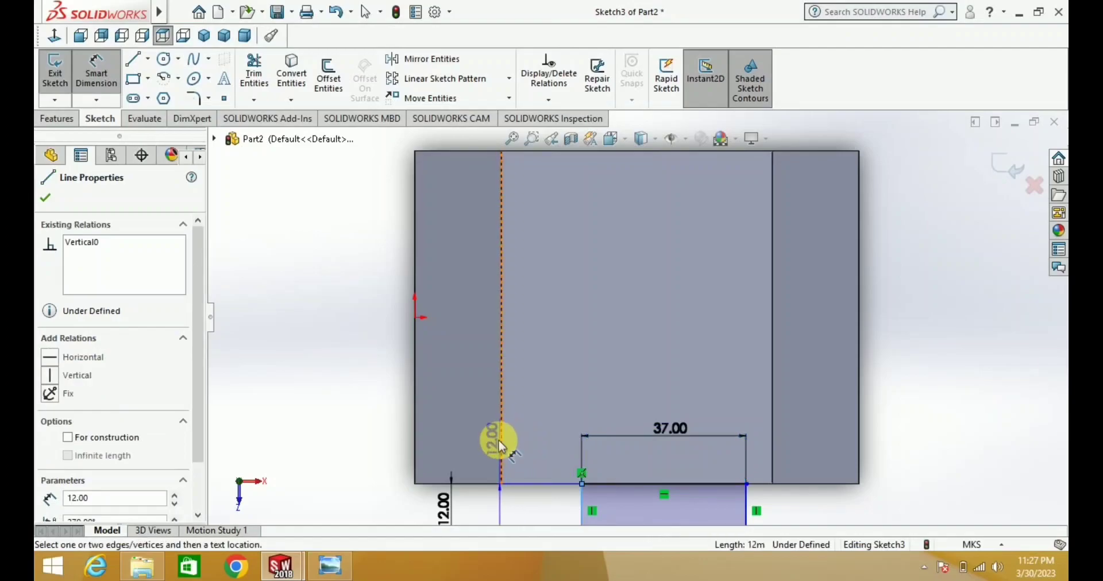
click(502, 447)
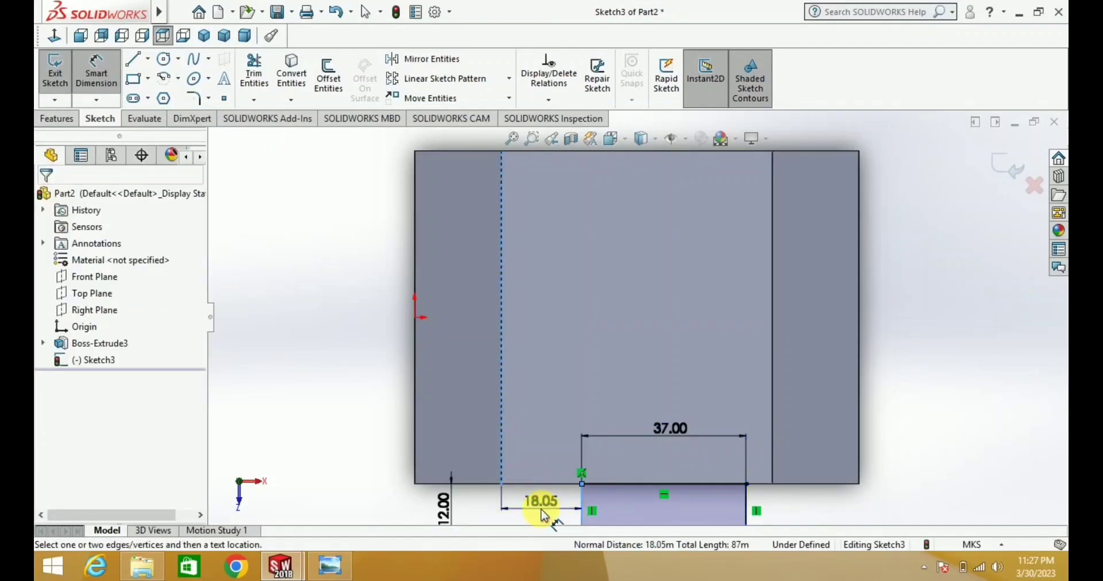
click(543, 515)
text(12)
key(Return)
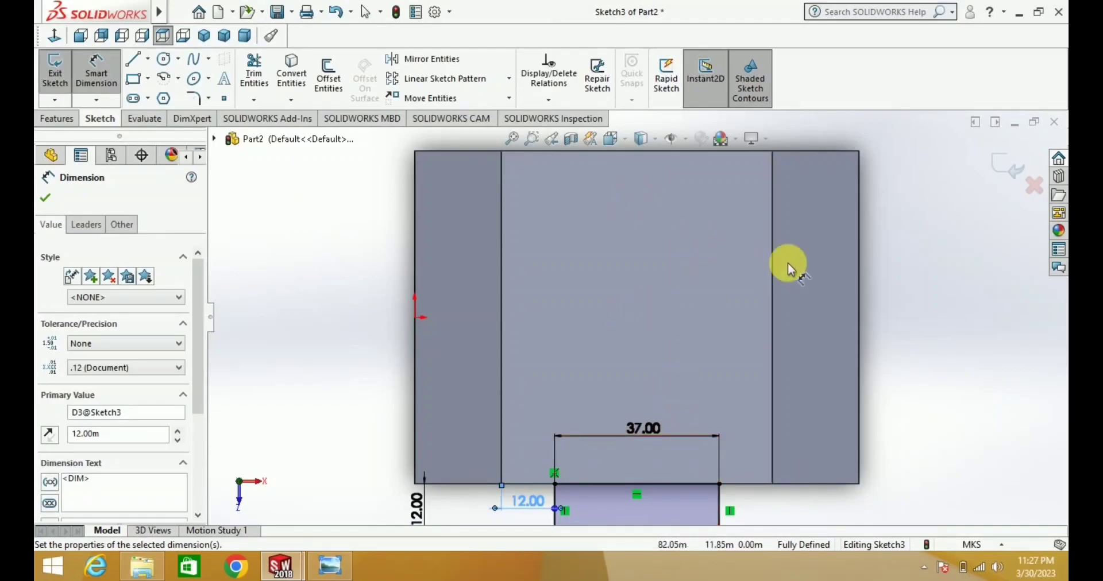
Step: Extrude the 37 by 12 m rectangle from the top face up to the block's bottom face
click(58, 120)
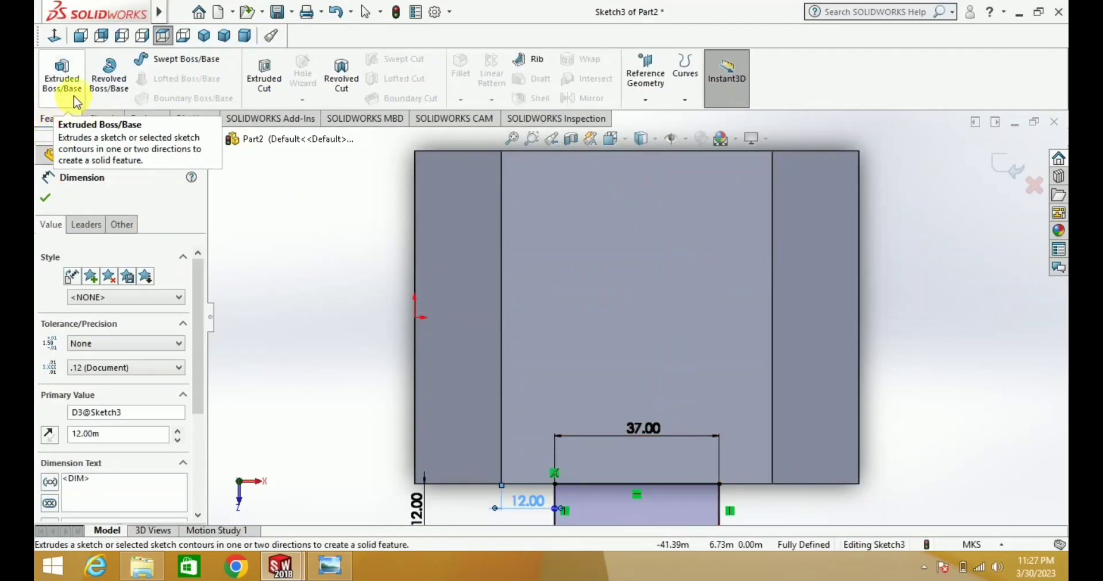
click(60, 74)
click(224, 39)
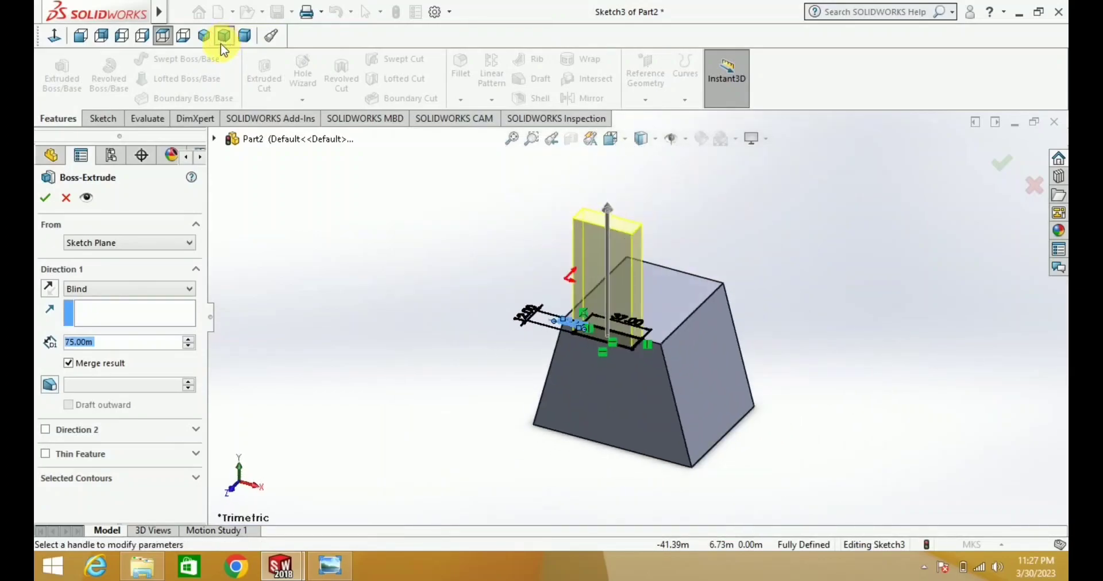
click(103, 290)
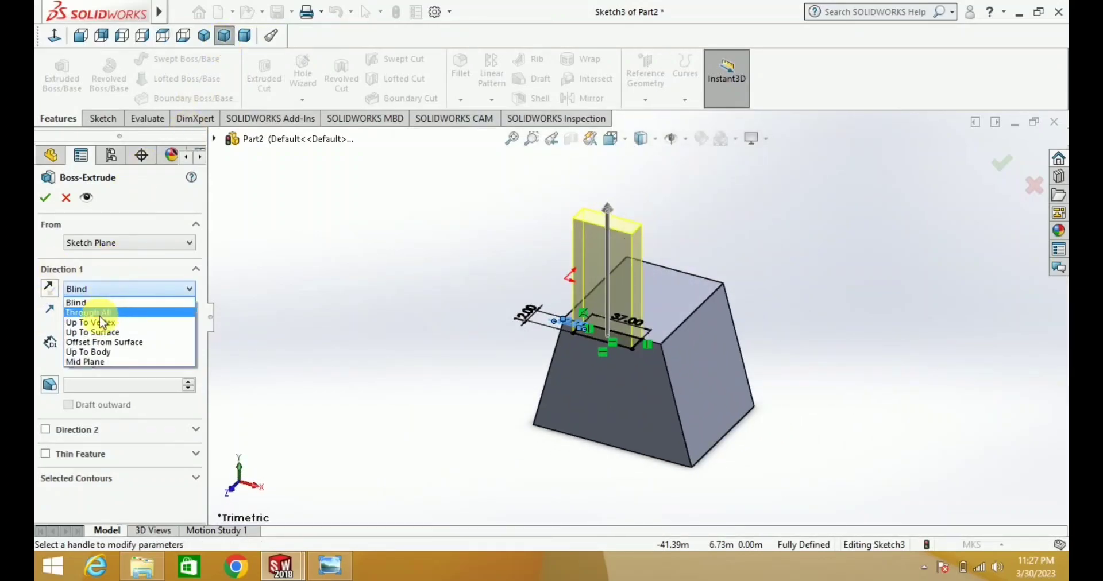
click(86, 329)
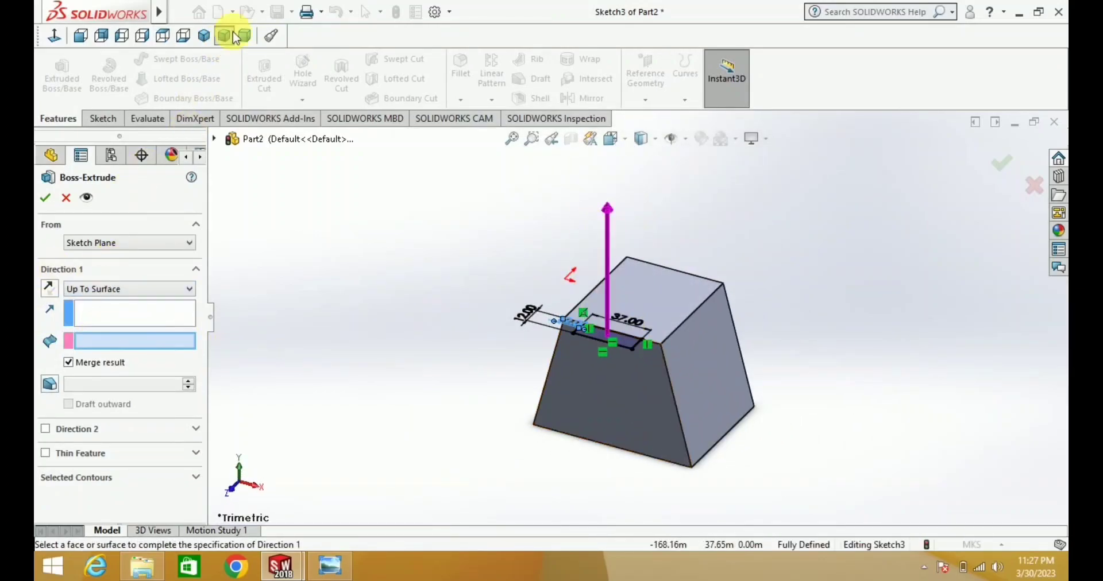
click(183, 35)
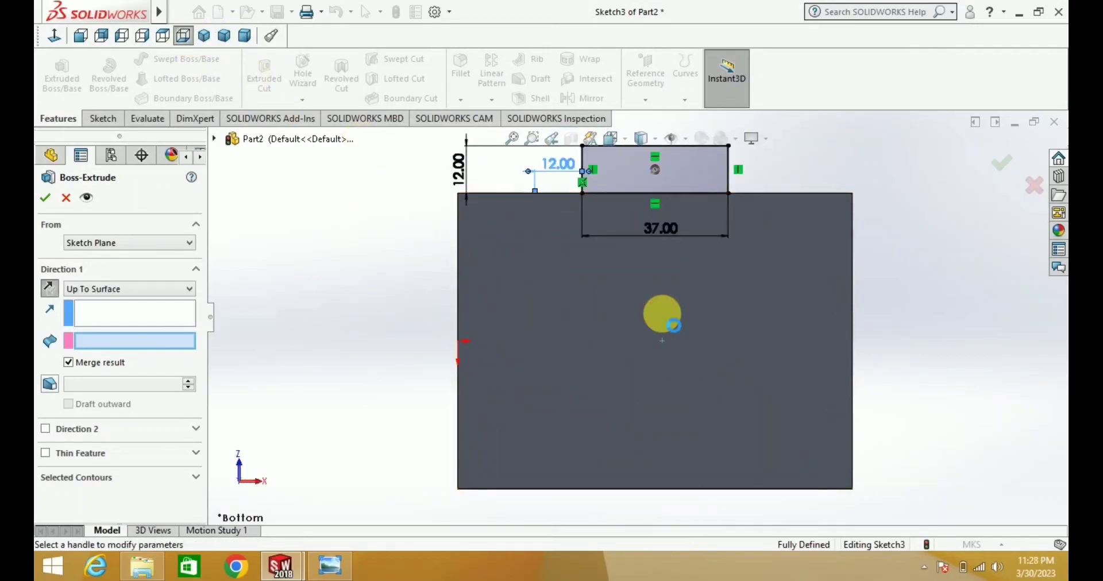
click(671, 323)
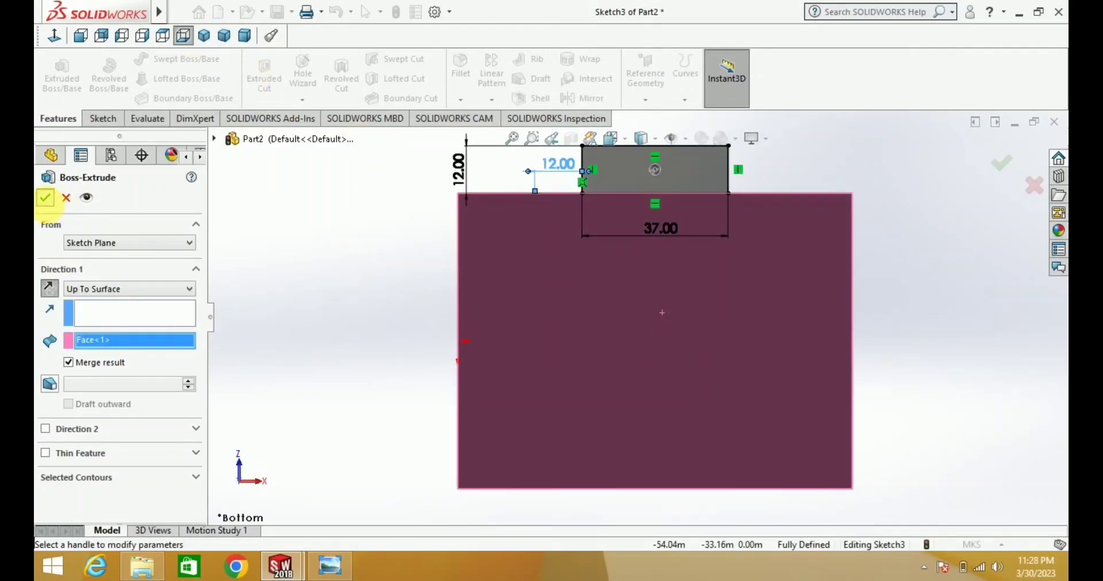
click(45, 197)
Step: On the block's top face, sketch a corner rectangle about 25 m wide extending inward from the rear edge
click(224, 35)
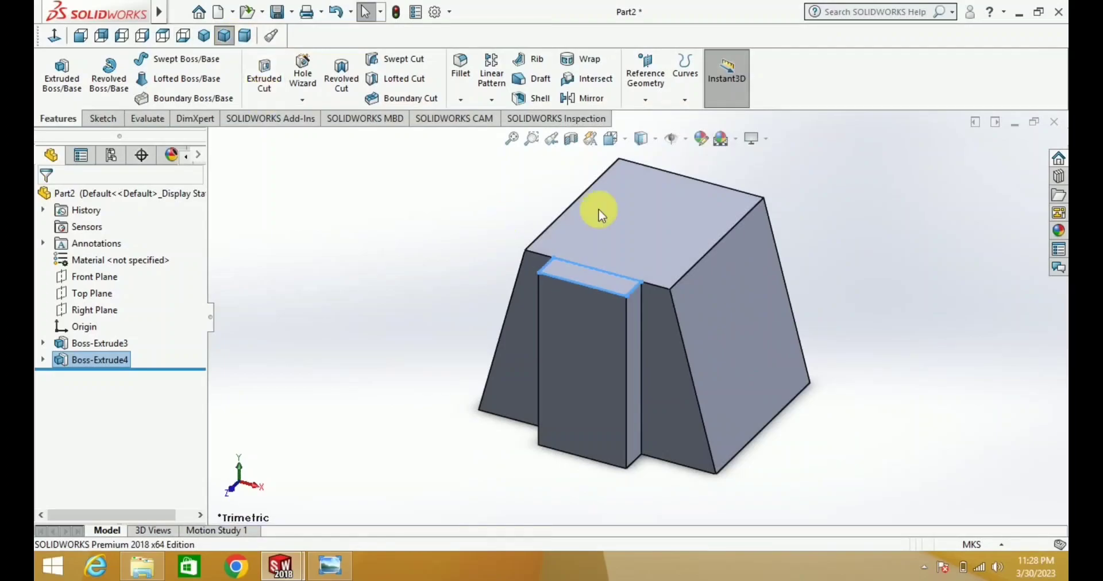
click(671, 191)
click(730, 144)
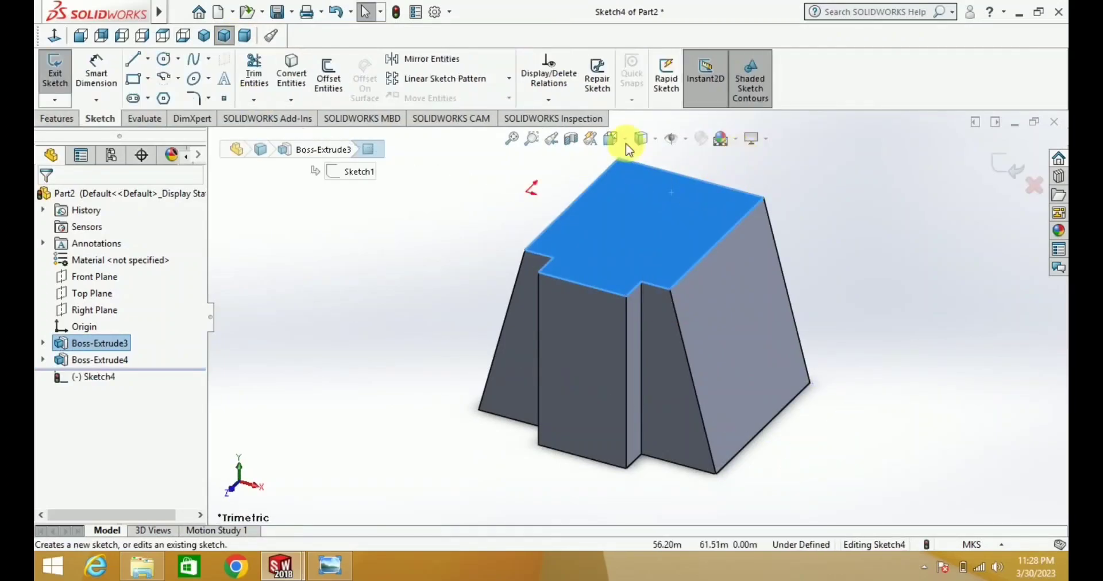
click(55, 36)
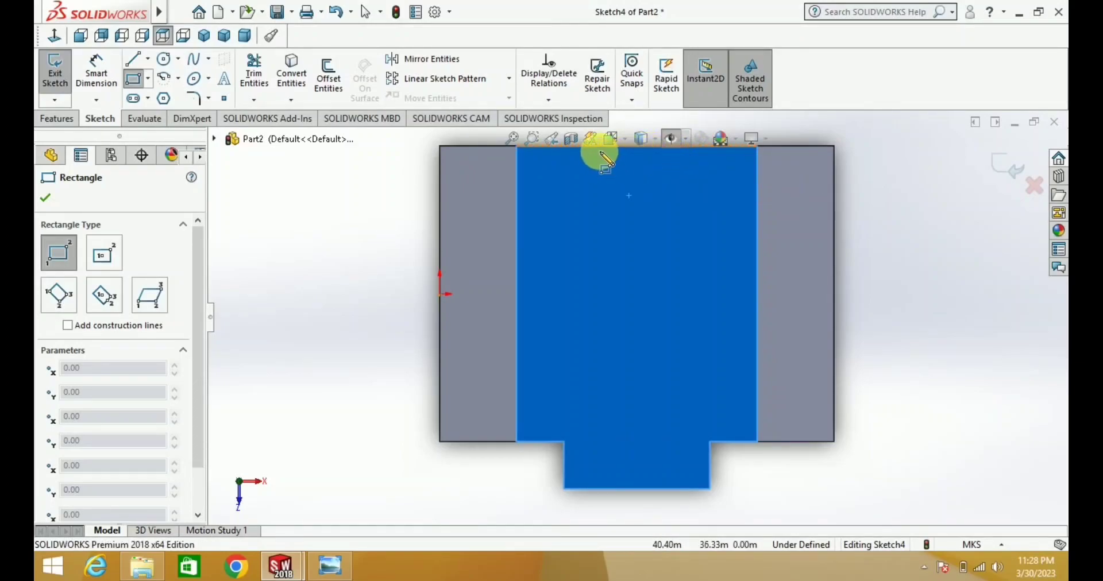
drag(595, 147, 691, 185)
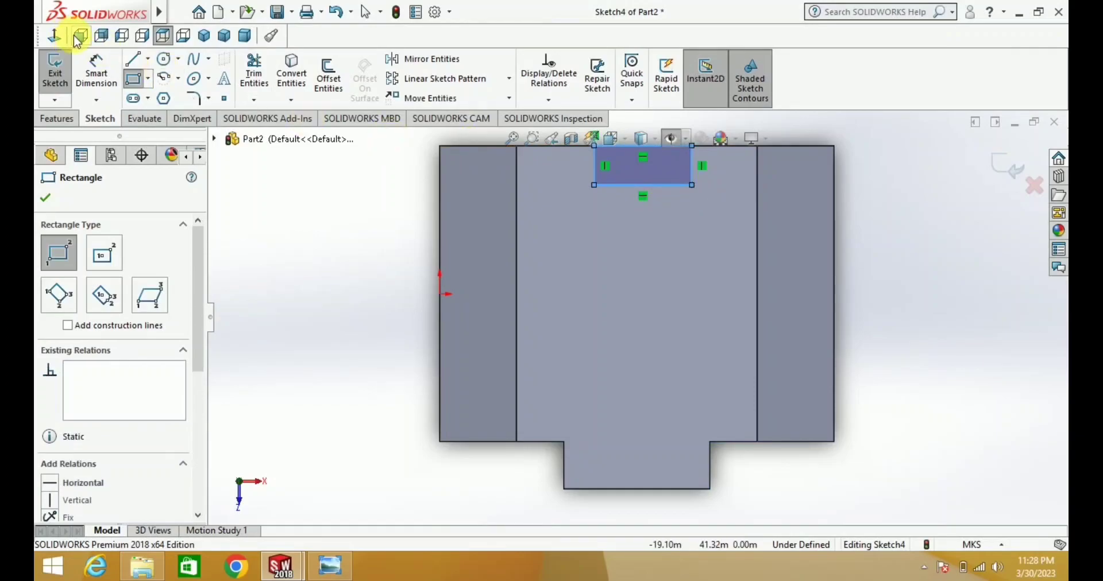
click(163, 35)
click(56, 37)
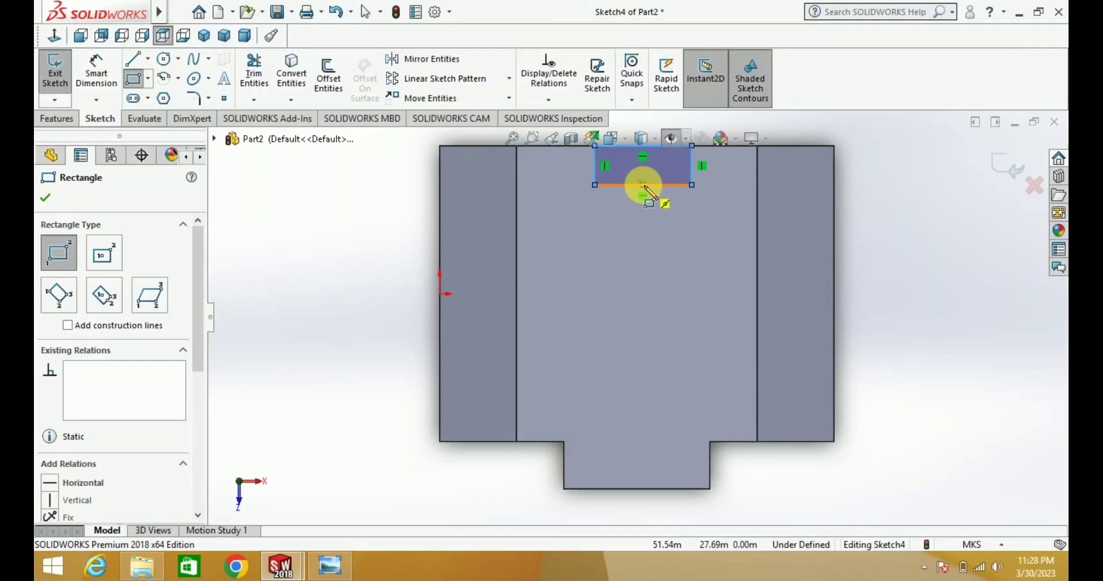
key(Escape)
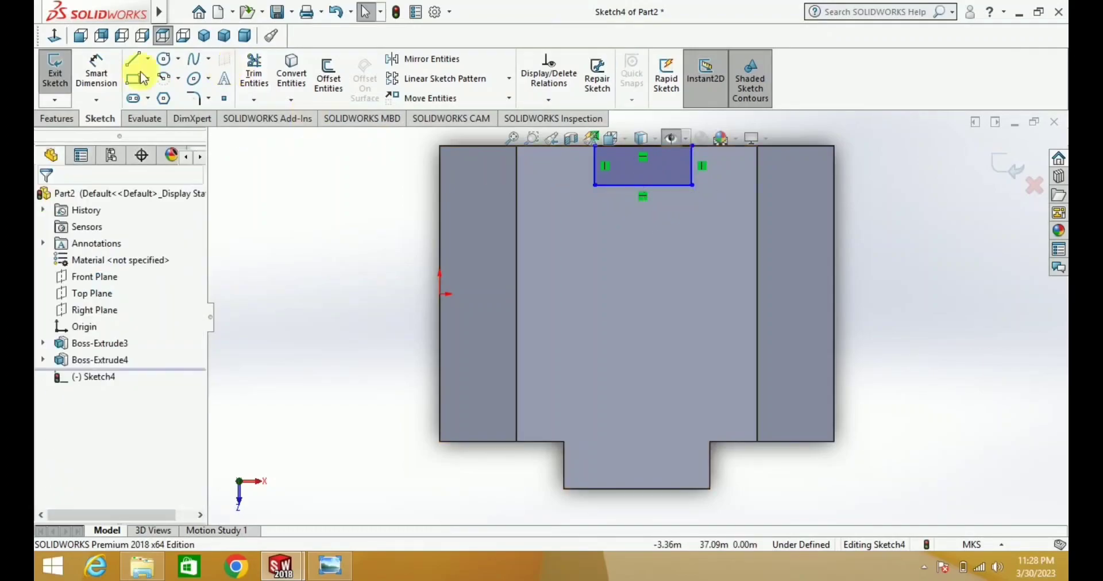
Step: Dimension the rear rectangle's width as 37 m and its depth as 12 m
click(106, 70)
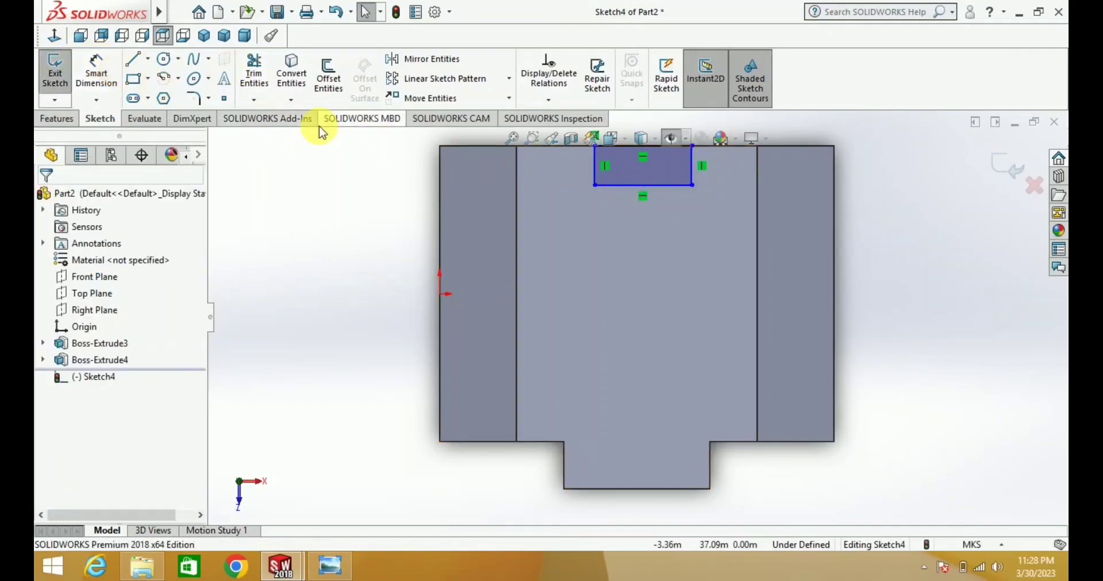
click(616, 188)
click(614, 239)
text(37)
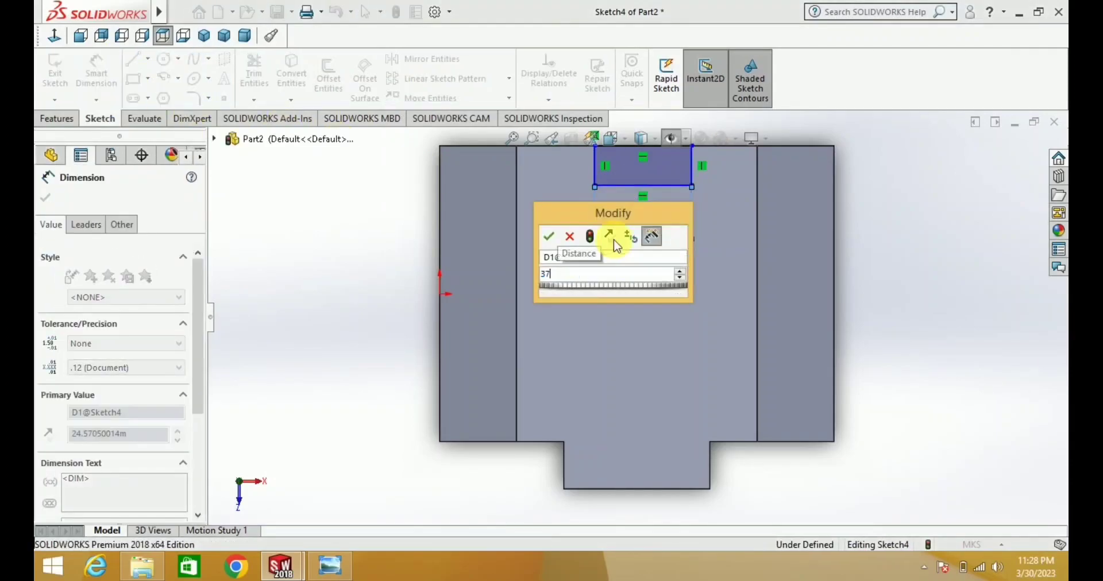
key(Return)
click(589, 171)
click(570, 171)
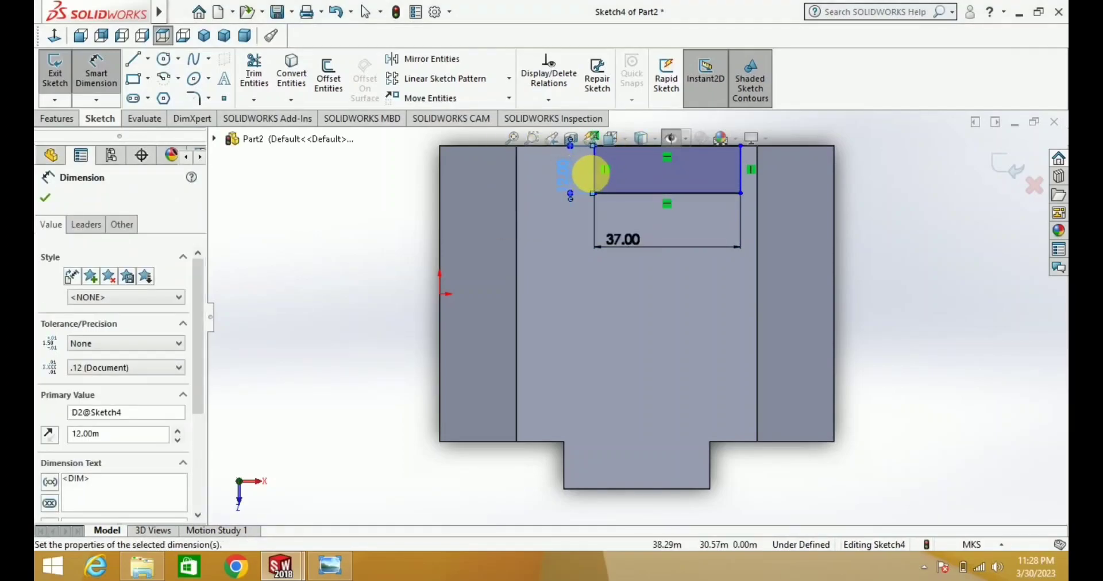
Step: Dimension the distance from the rear rectangle's left side to the top face's left edge as 12 m
click(517, 181)
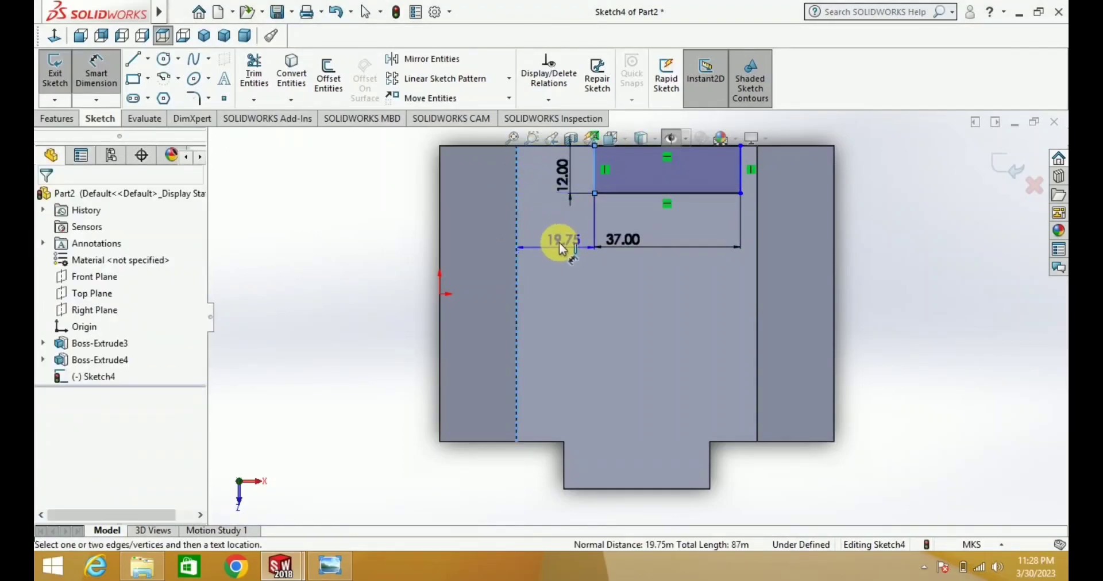
click(550, 236)
text(12)
key(Return)
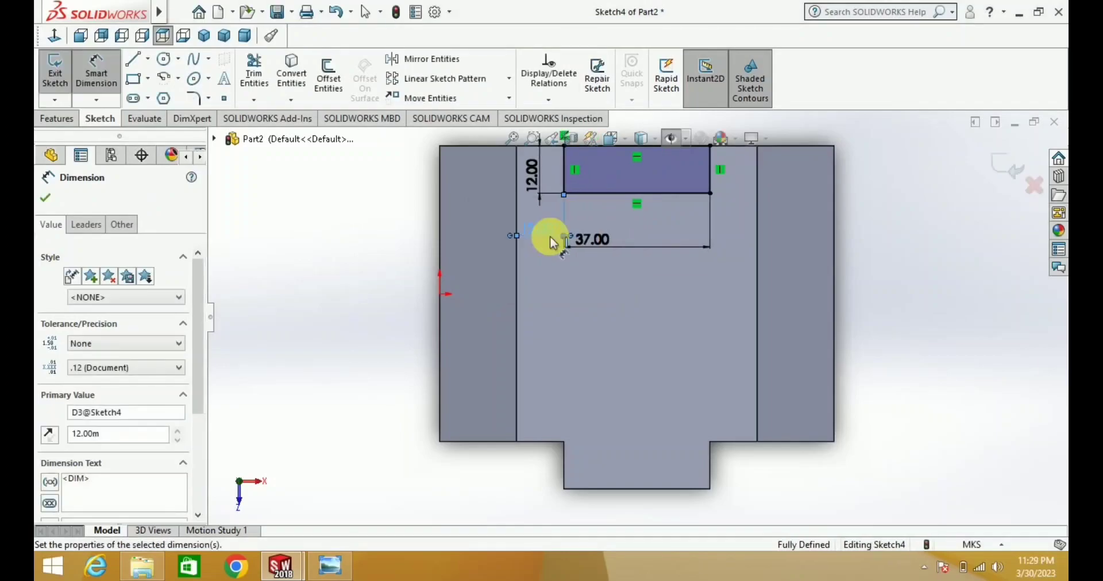
Step: Cut the rear rectangle through the whole block with a Through All extruded cut
click(79, 118)
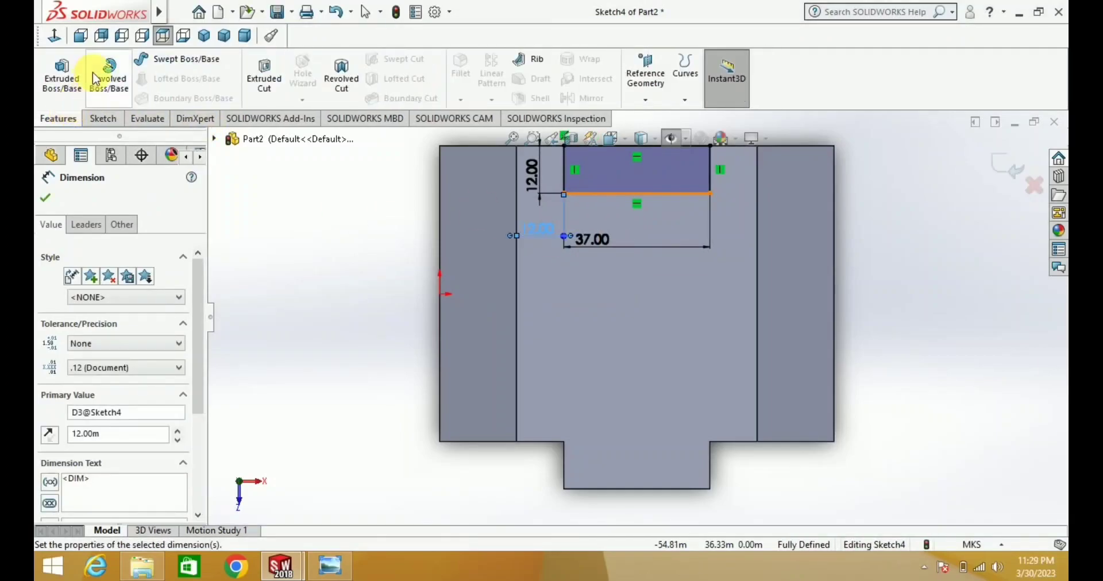
click(263, 86)
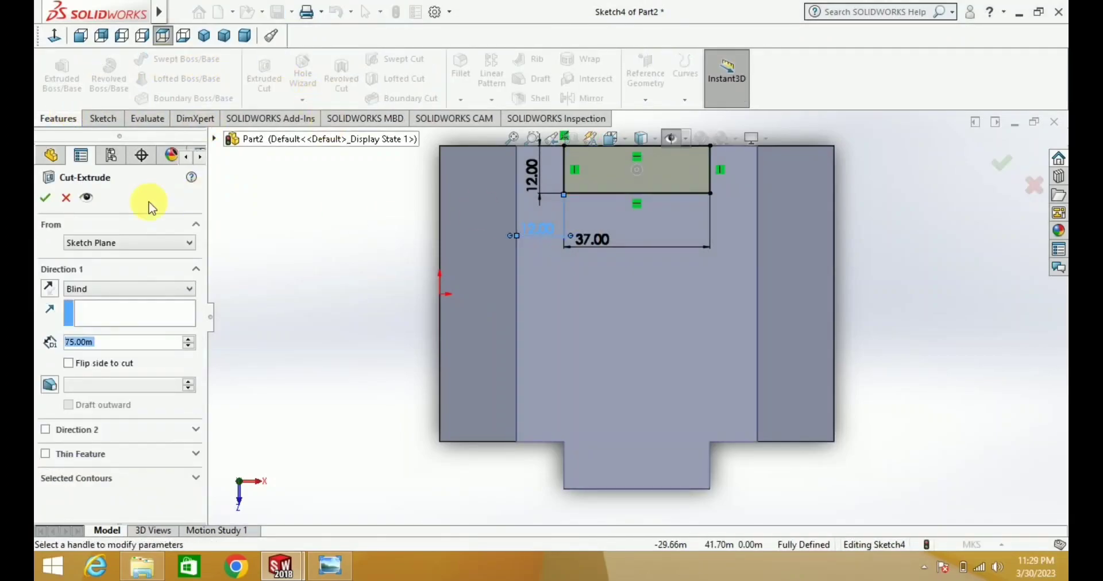
click(84, 287)
click(96, 319)
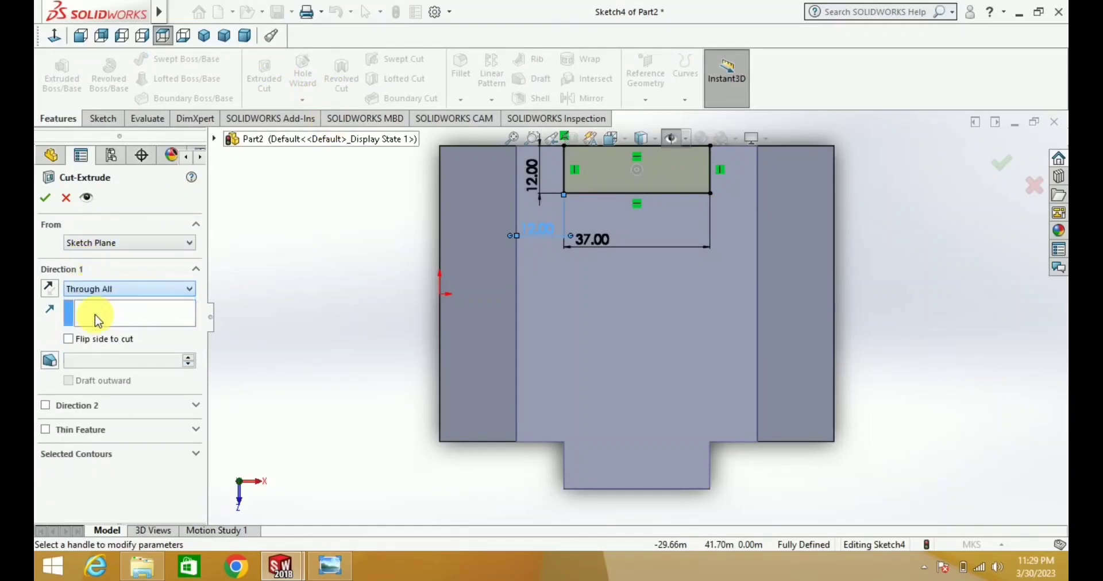
click(45, 199)
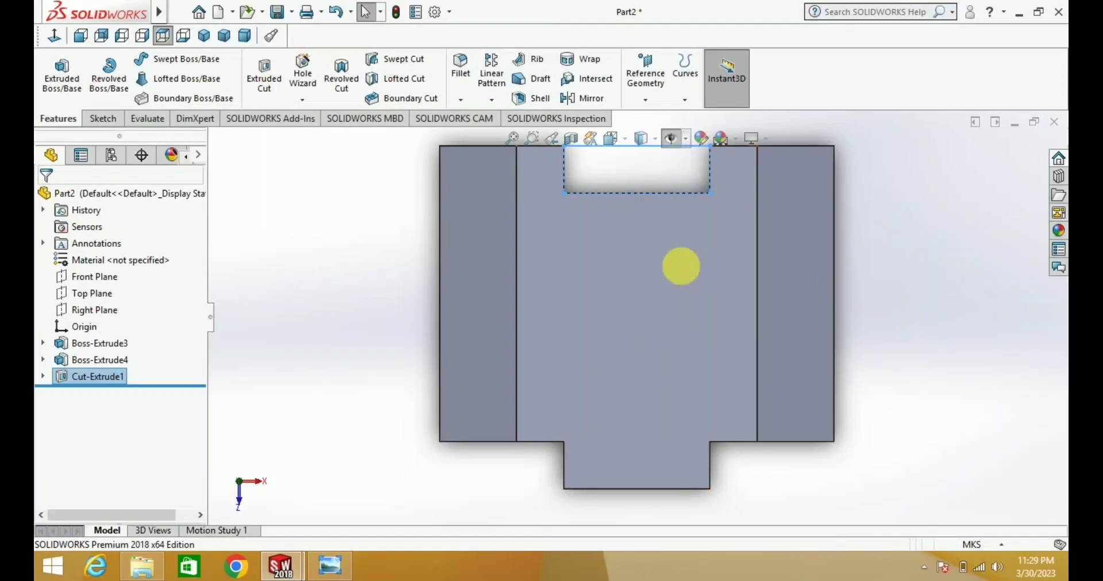
Step: Start a sketch on the Right Plane, viewed straight on
click(100, 118)
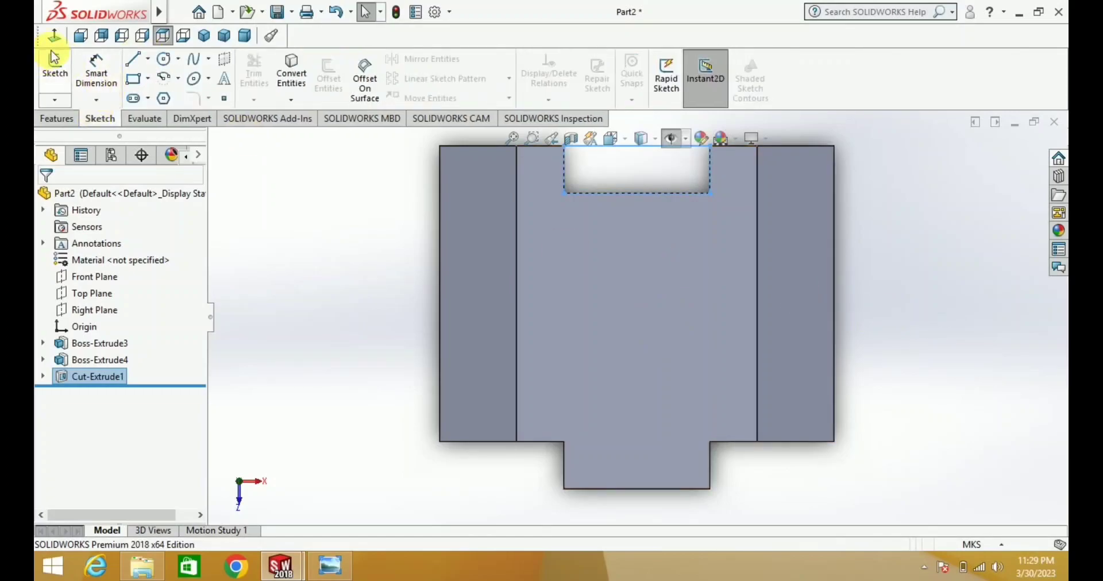
click(223, 38)
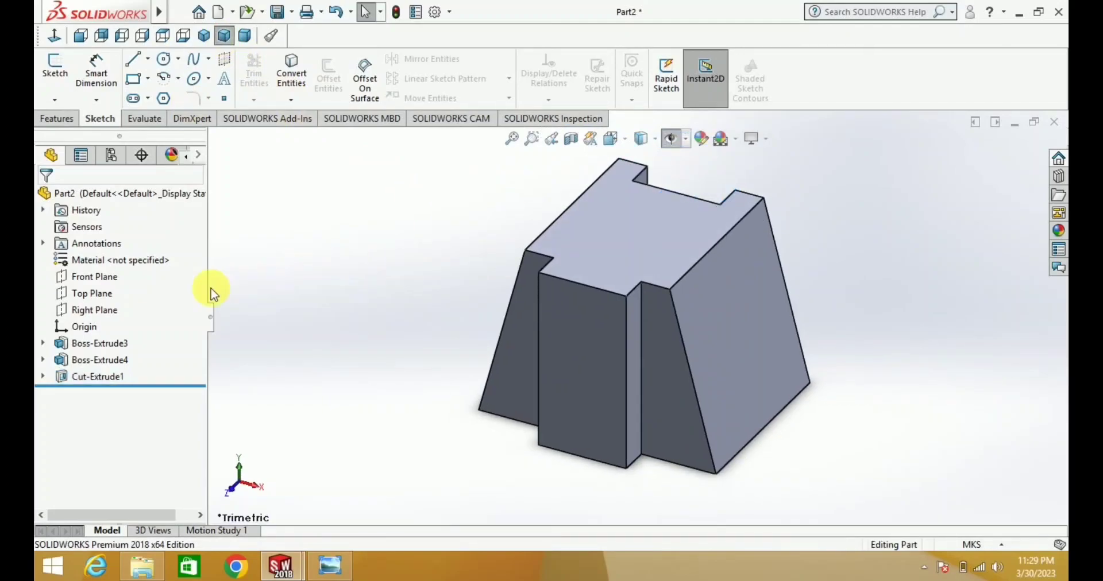
click(133, 80)
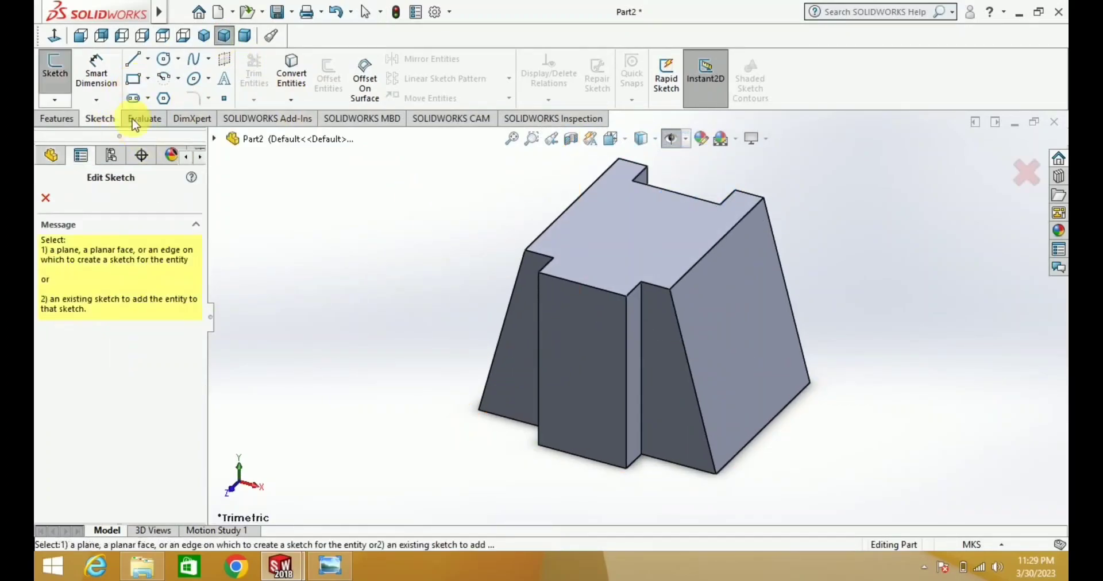
click(215, 140)
click(264, 255)
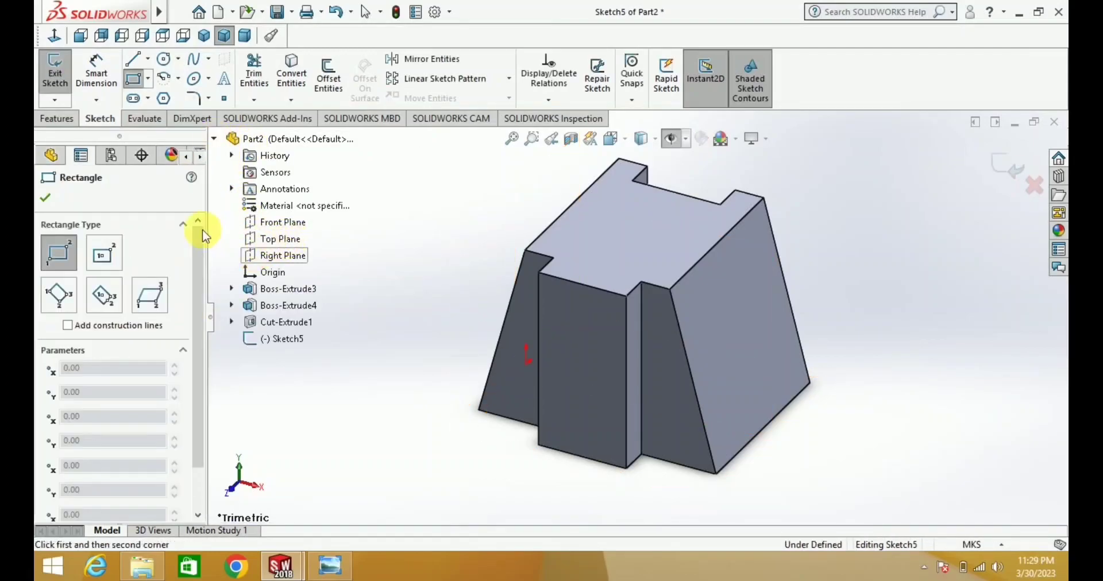
click(55, 35)
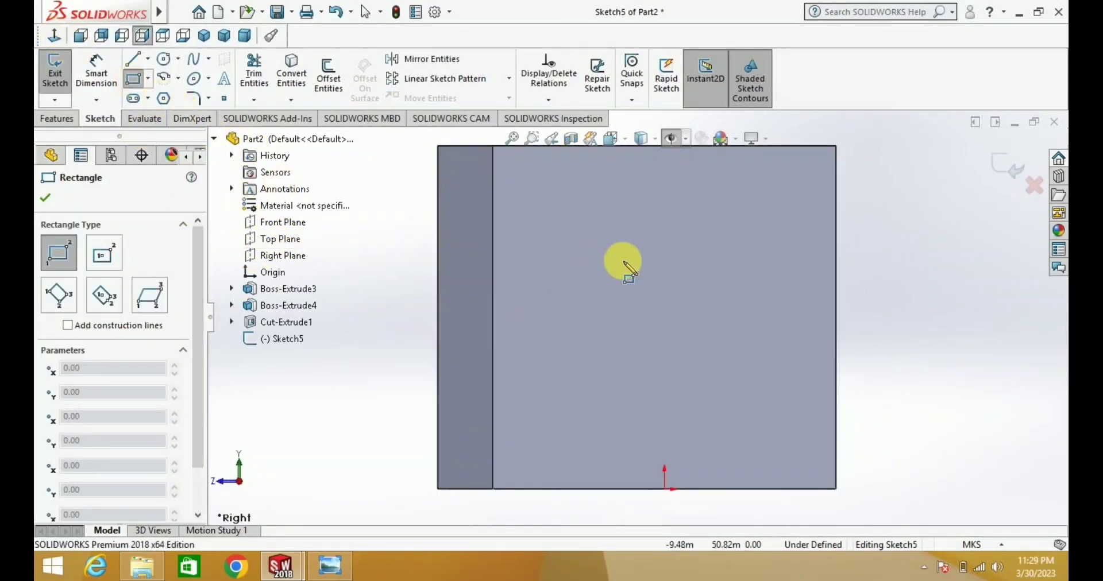
Step: Sketch a center rectangle in the middle of the side view, centred directly above the origin at a height of about 41 m
click(666, 311)
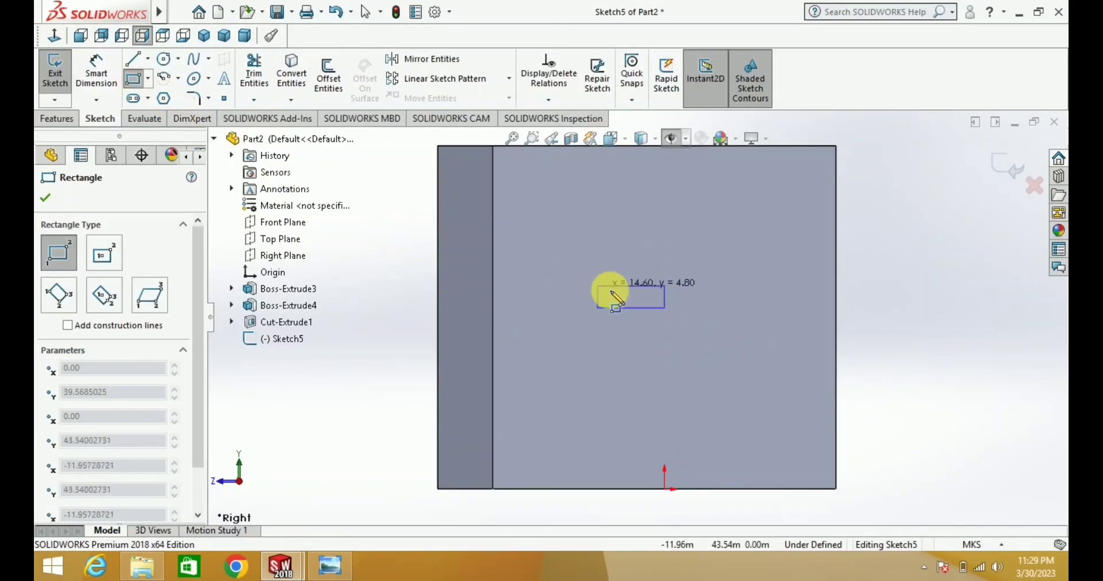
key(Escape)
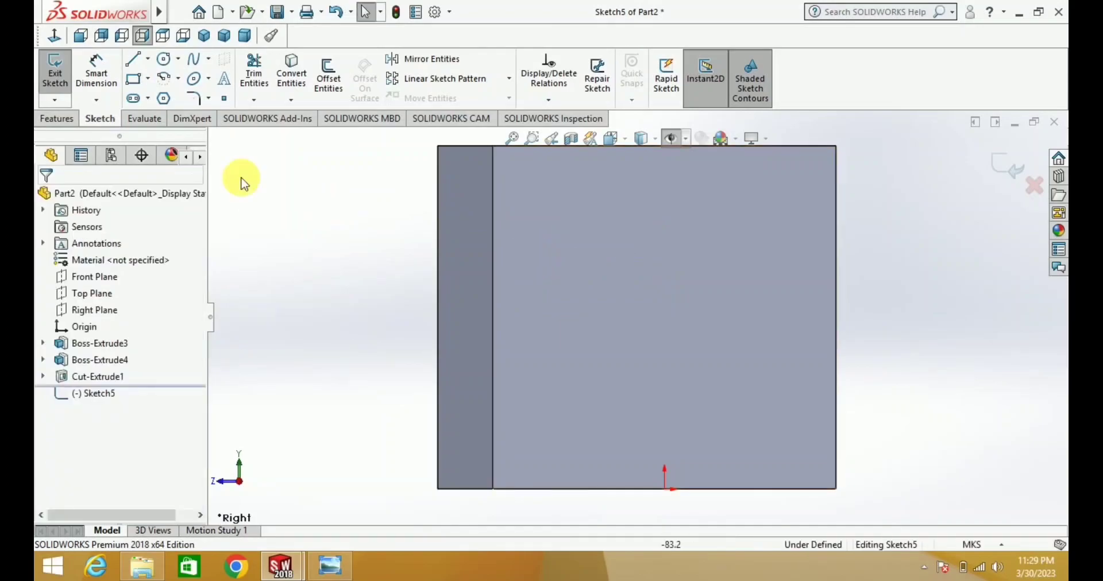
click(151, 81)
click(152, 113)
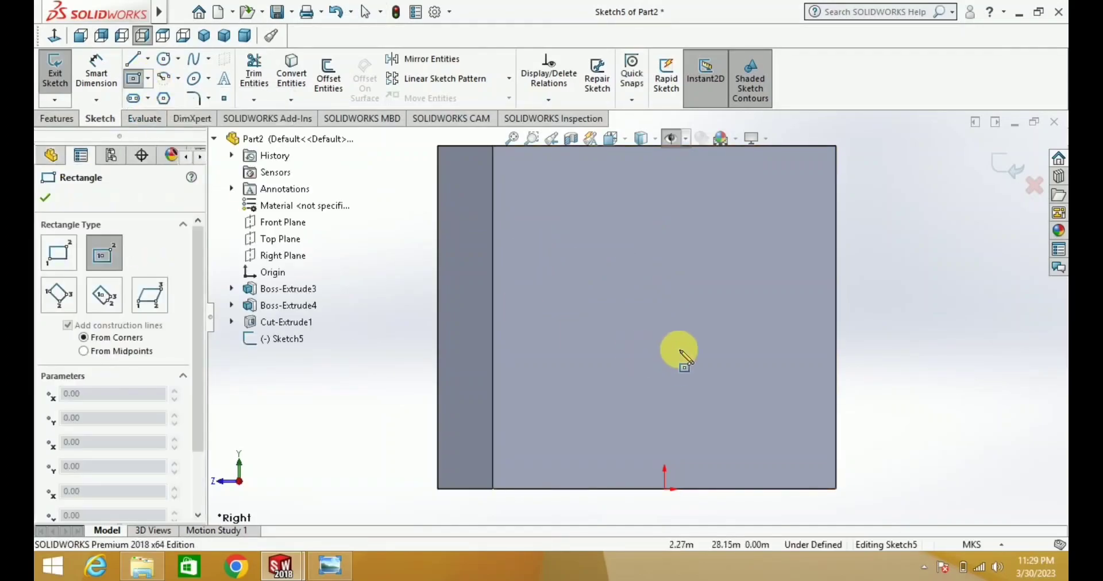
click(665, 303)
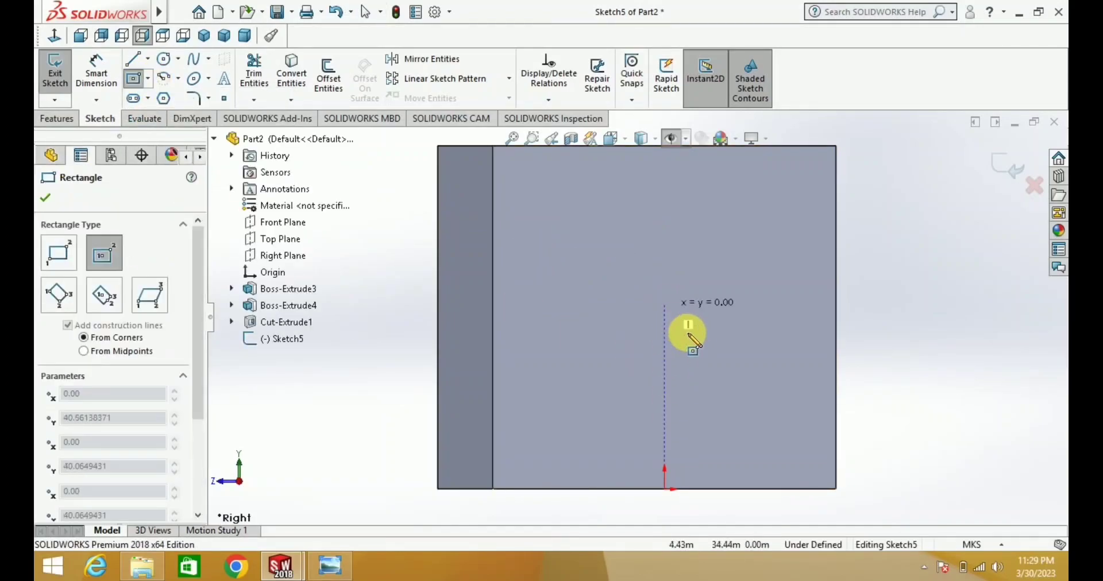
click(719, 346)
key(Escape)
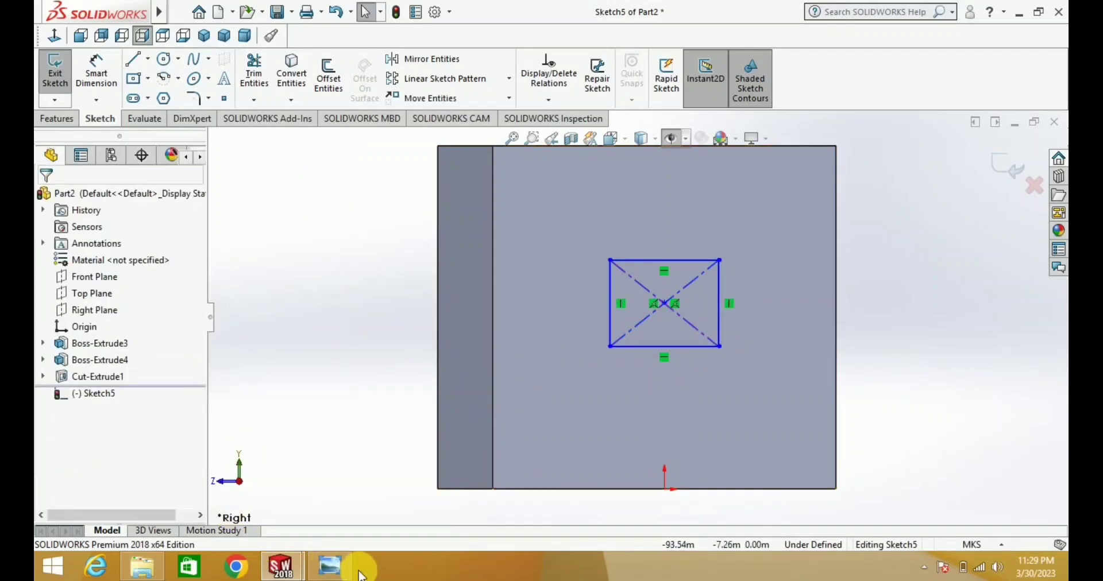
Step: Draw a horizontal centerline about 38 m above the origin, just below the rectangle's centre and extending past both sides of the block
mouse_move(361, 572)
mouse_move(353, 498)
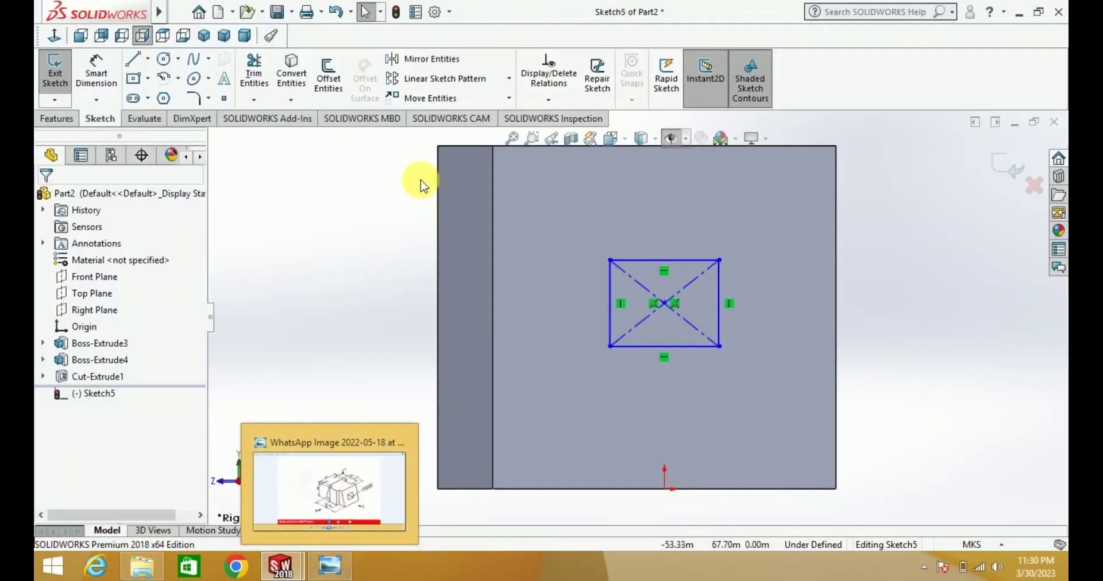
click(148, 59)
click(152, 96)
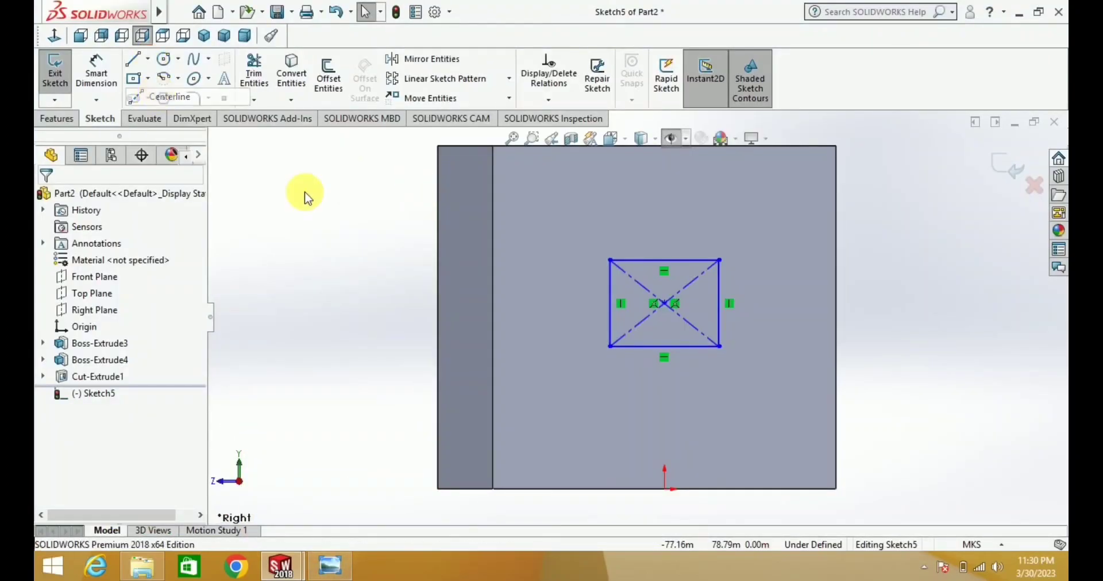
click(401, 313)
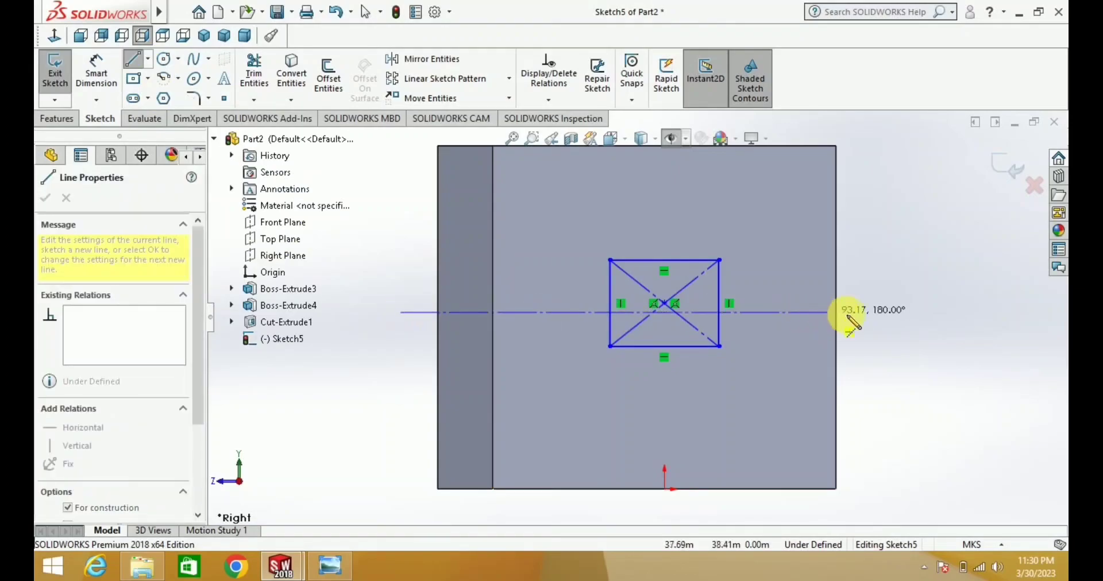
click(867, 313)
key(Escape)
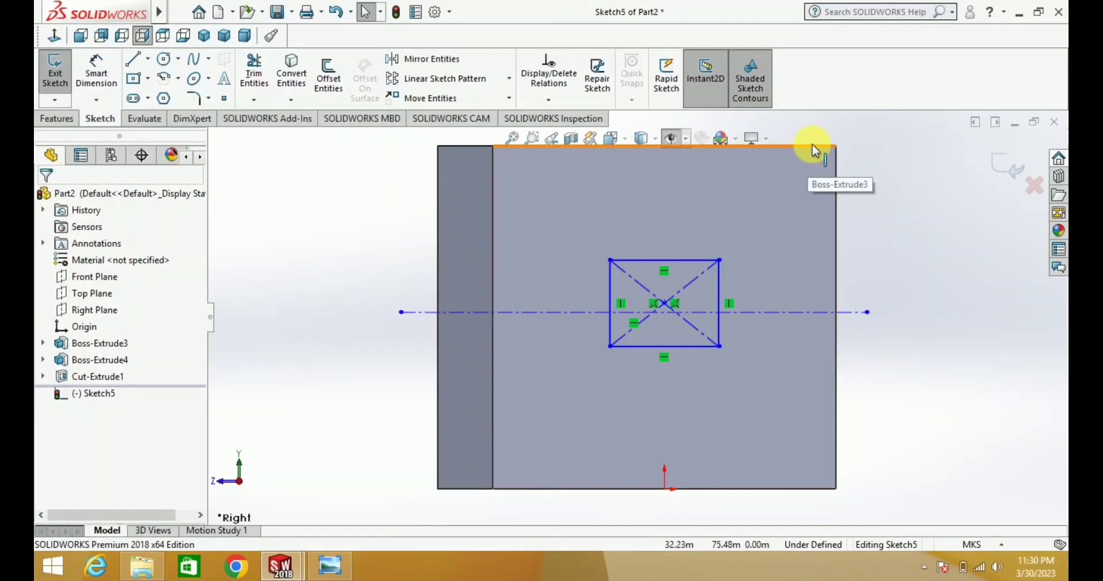
Step: Make the block's top and bottom edges symmetric about the horizontal centerline
ctrl+click(782, 488)
ctrl+click(791, 313)
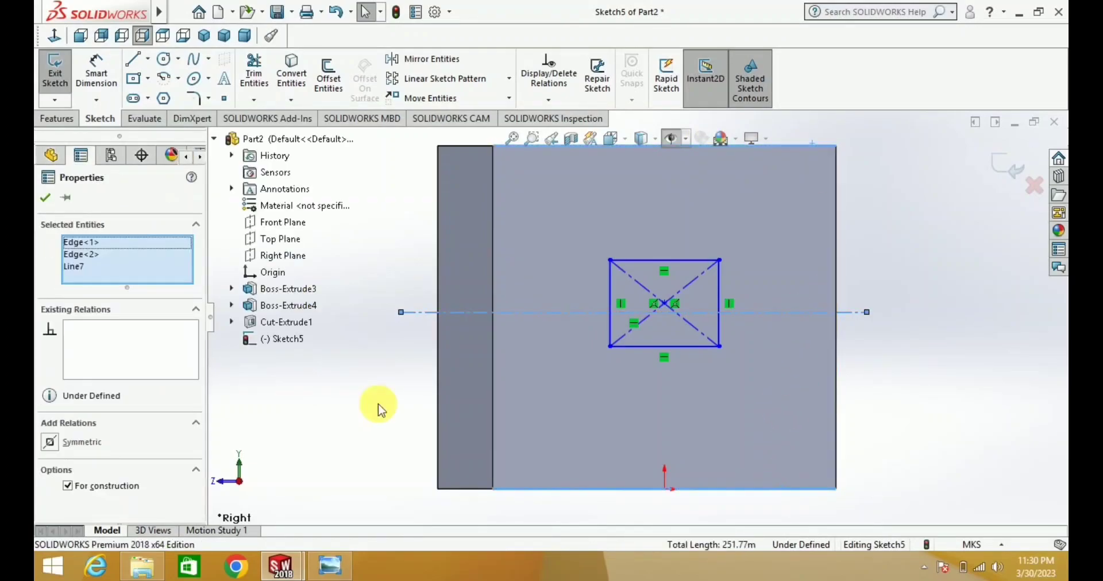
click(51, 443)
click(287, 407)
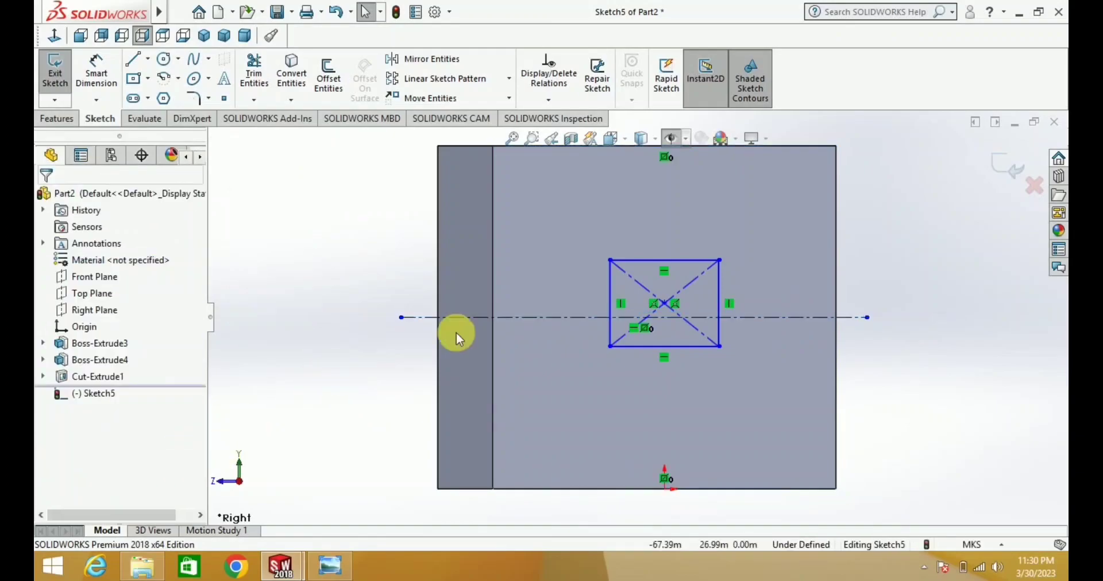
Step: Make the rectangle's top and bottom sides symmetric about the horizontal centerline
click(680, 260)
ctrl+click(683, 346)
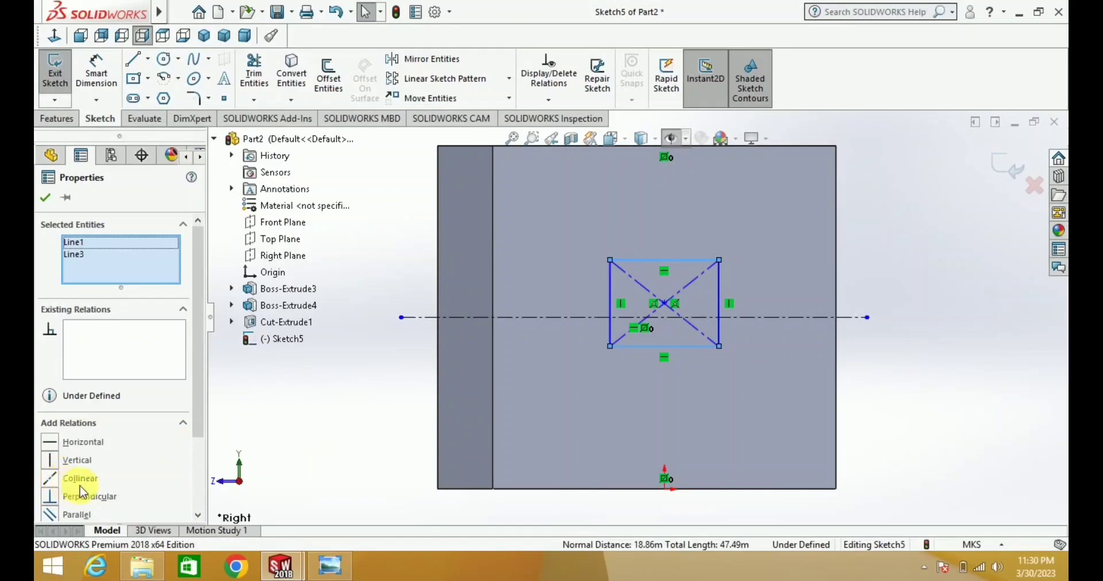
ctrl+click(555, 317)
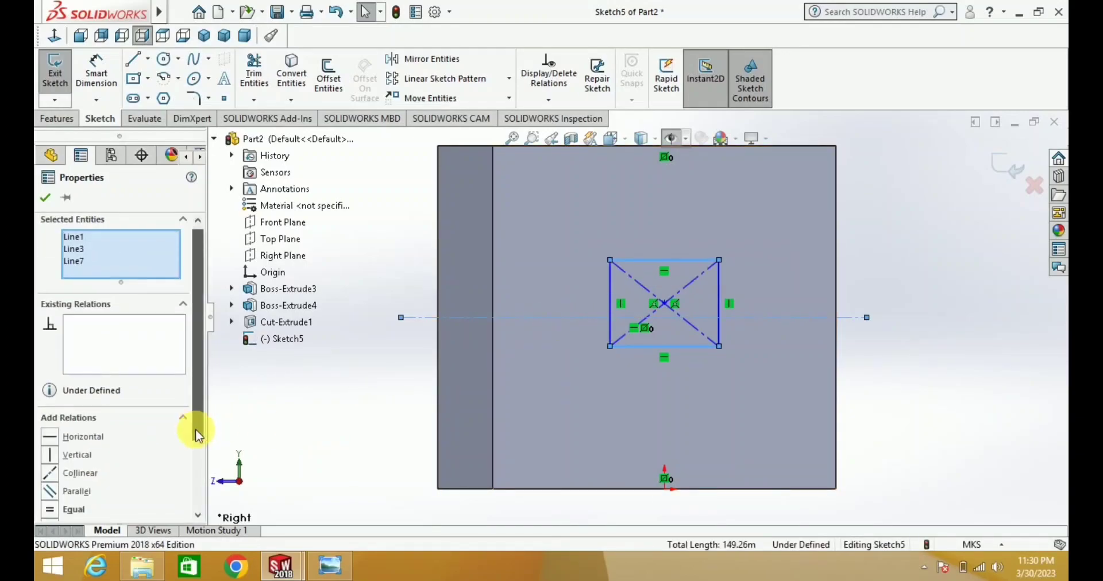
scroll(194, 437, down, 3)
click(74, 450)
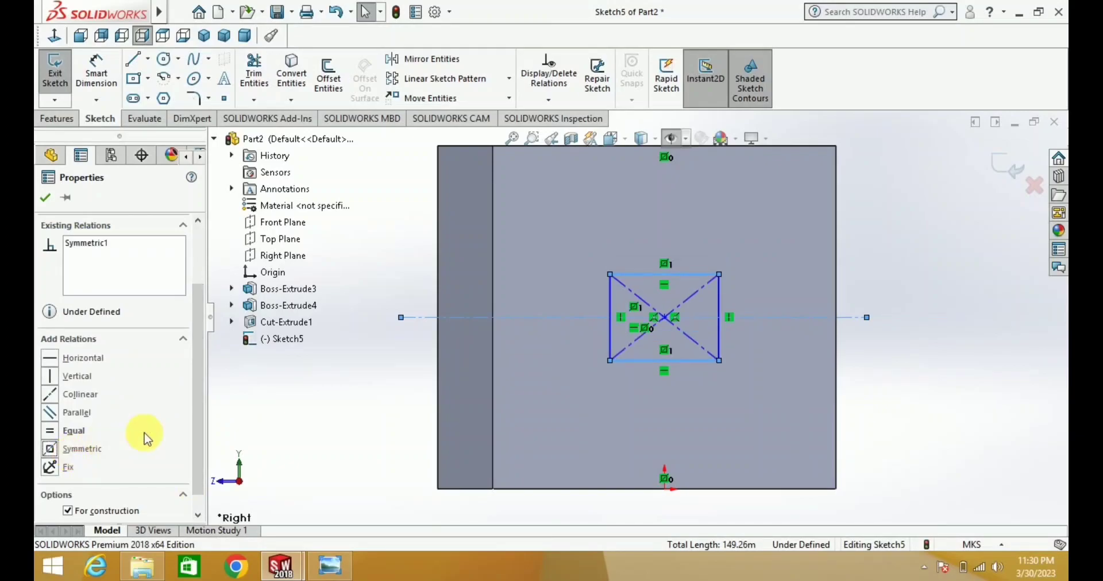
click(337, 395)
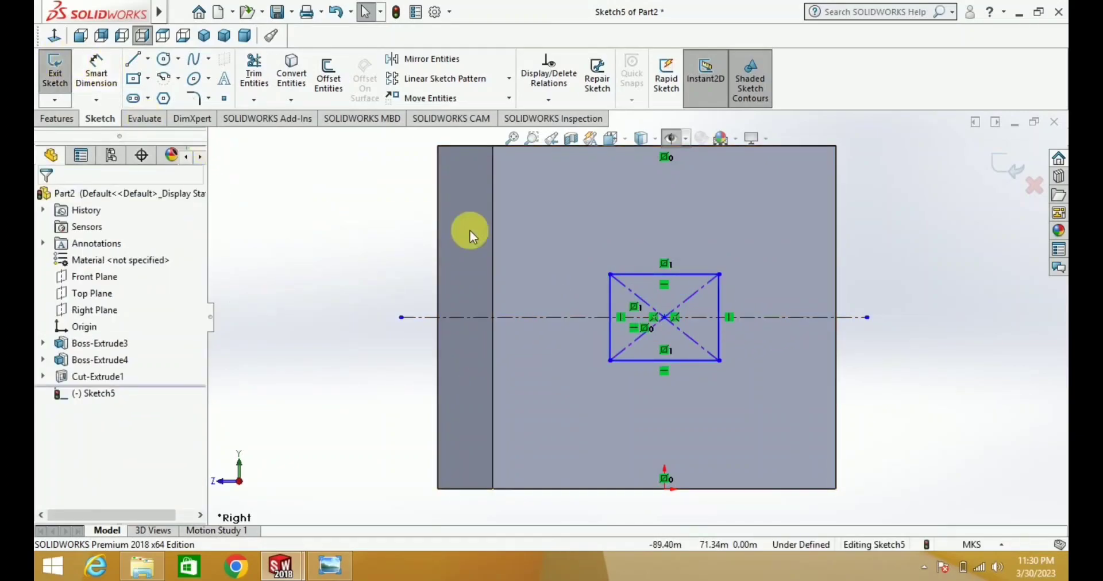
Step: Draw a vertical centerline about 51 m long through the rectangle's centre, in line with the origin and extending above and below the rectangle
click(147, 59)
click(167, 96)
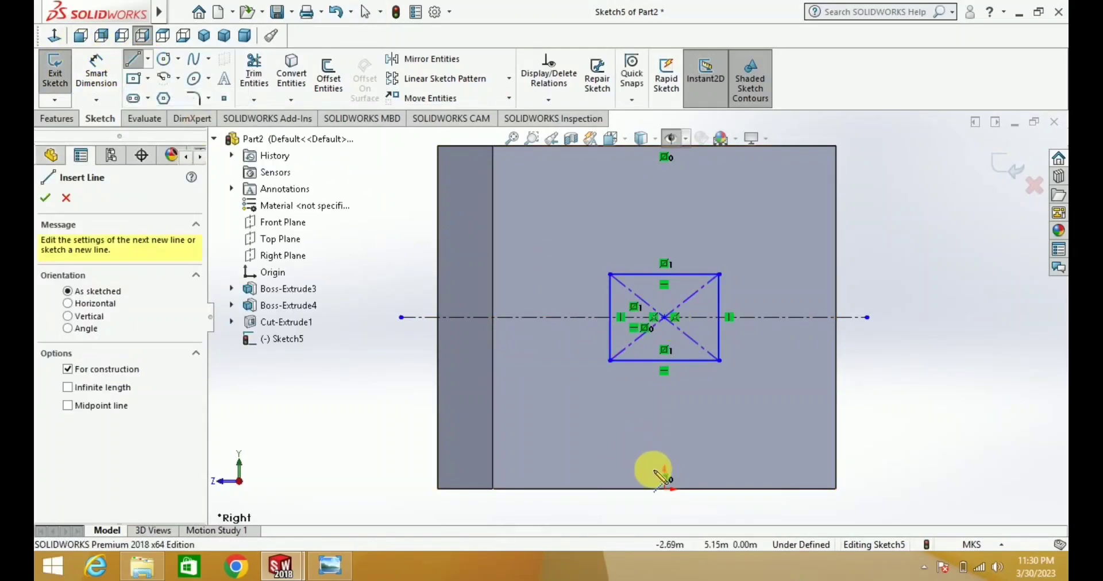
click(664, 228)
click(665, 457)
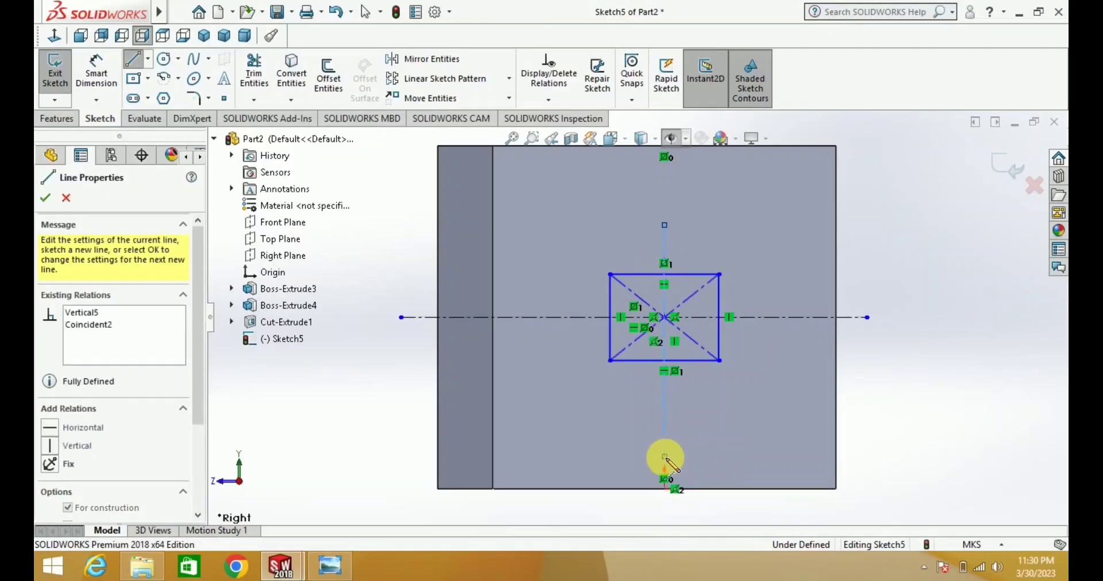
key(Escape)
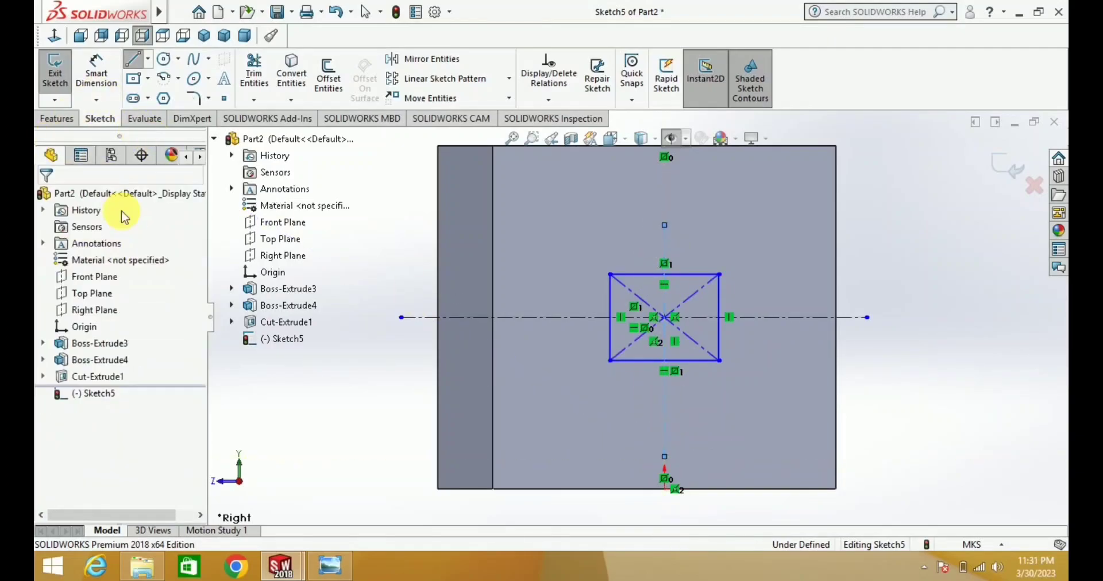
Step: Make the rectangle's two vertical sides symmetric about the vertical centerline
click(718, 334)
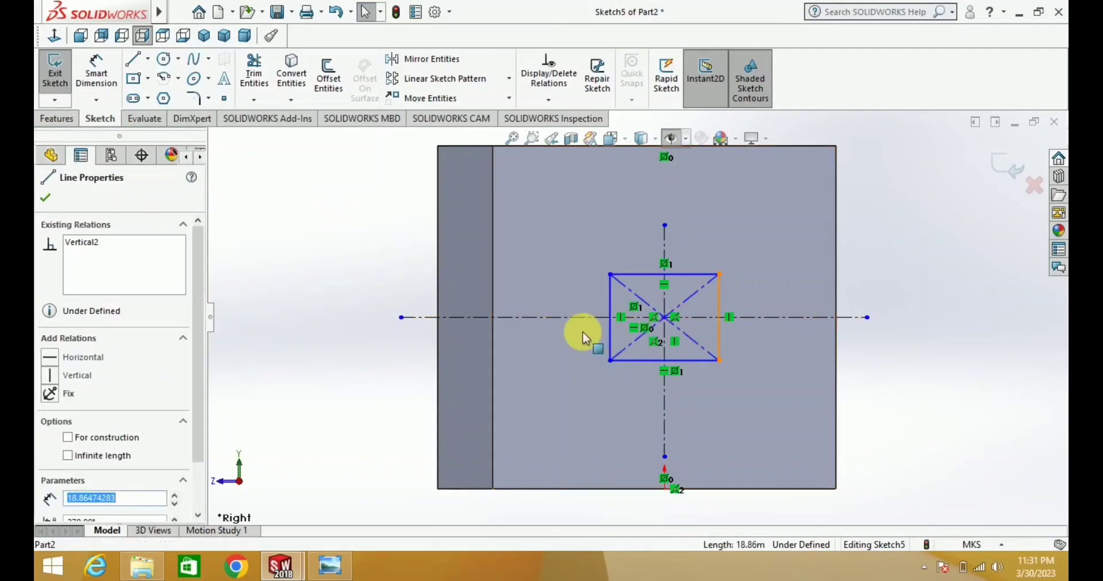
click(609, 333)
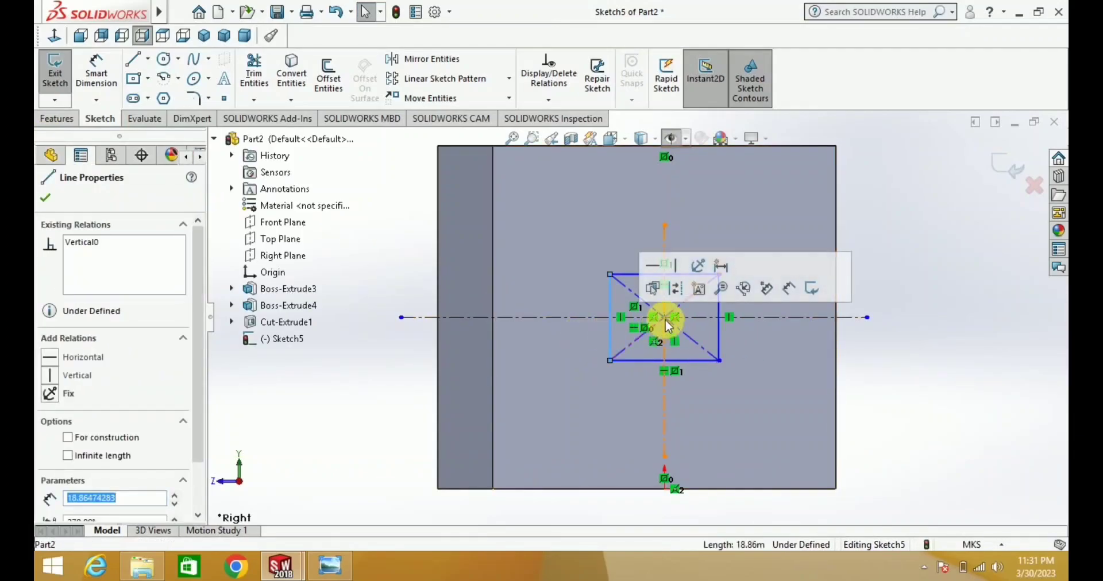
click(663, 340)
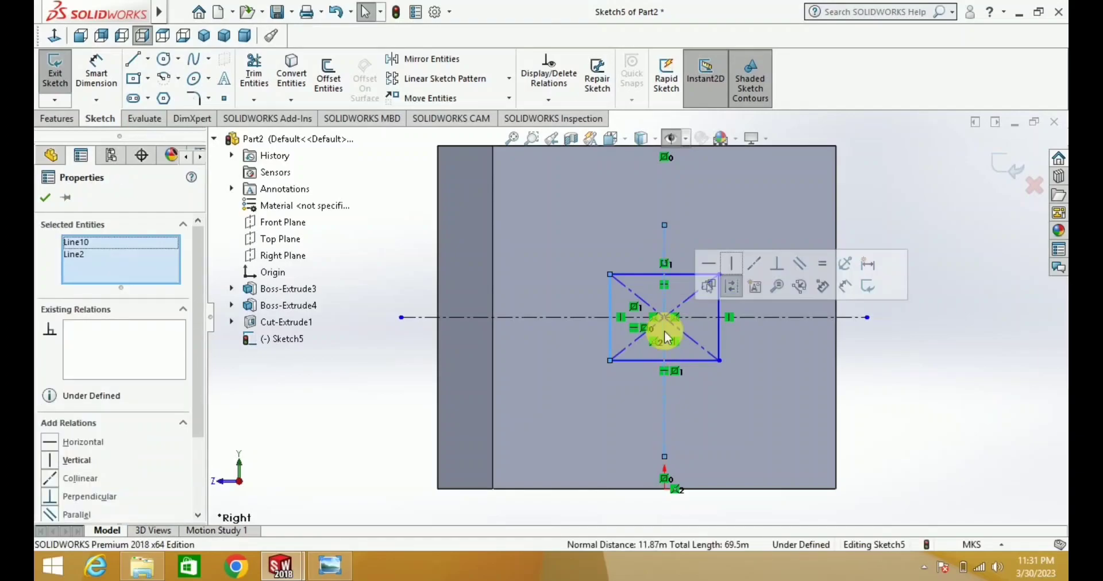
ctrl+click(719, 339)
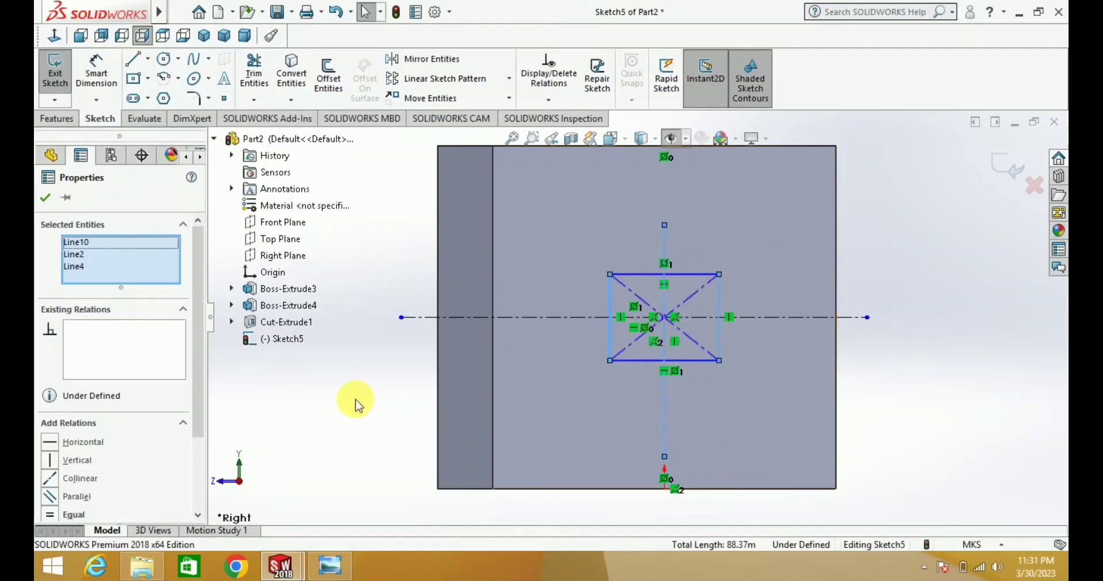
drag(195, 418, 196, 440)
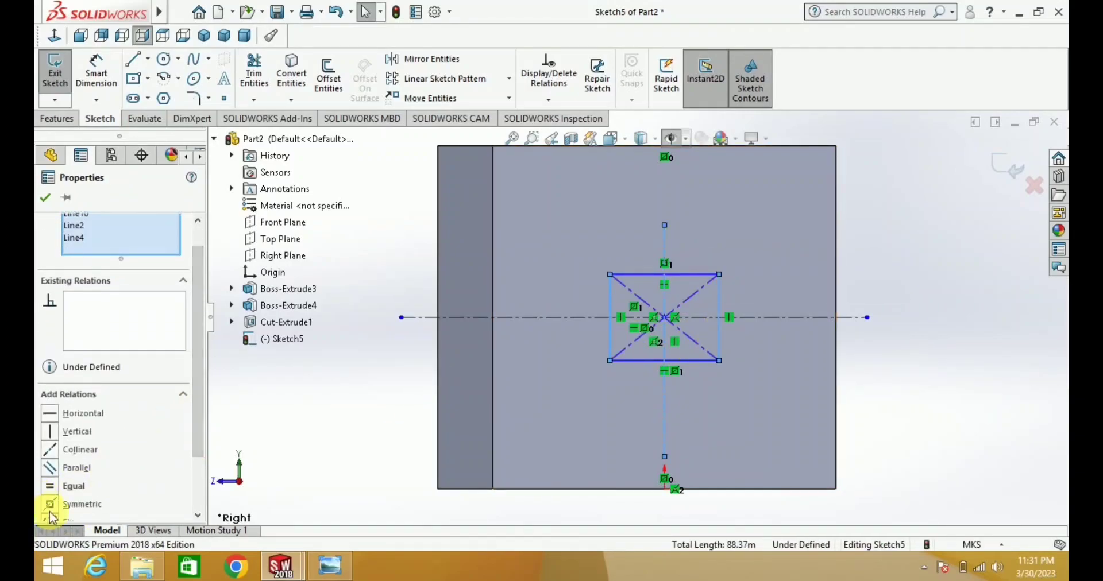
click(50, 505)
click(282, 434)
click(700, 323)
Step: Dimension the rectangle's width and height to 25 m each
click(95, 69)
click(638, 273)
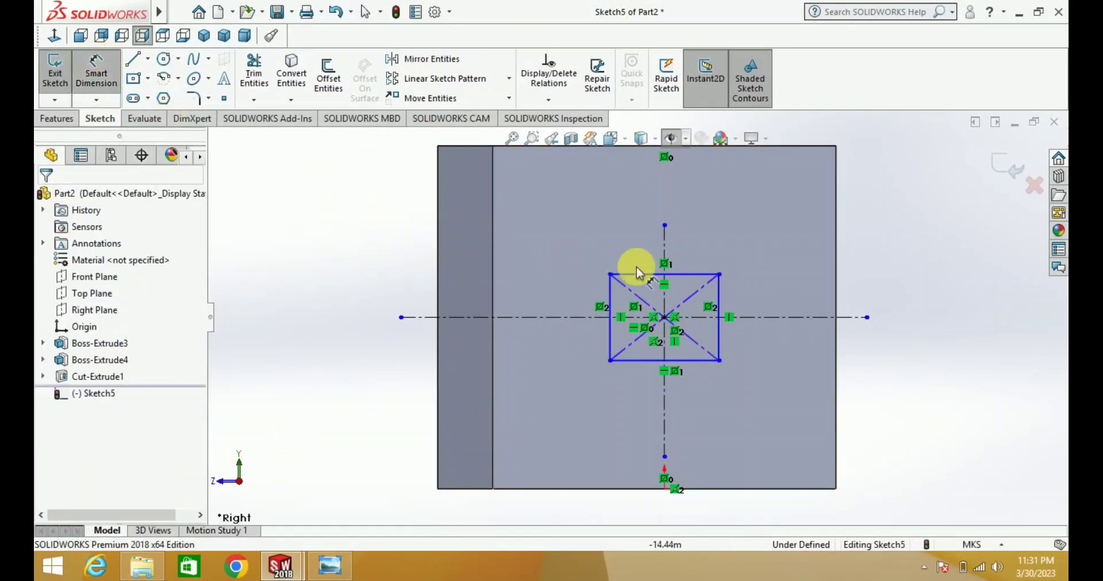
click(636, 247)
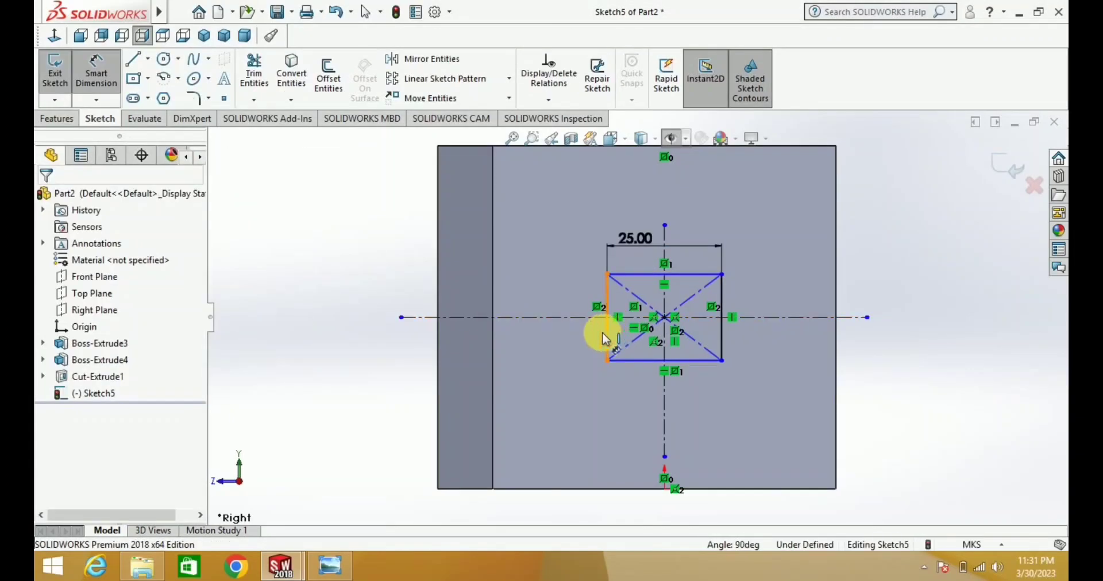
click(604, 333)
click(567, 346)
text(25)
click(506, 343)
Step: Try to cut the 25 m square out of the block with a Through All extruded cut
click(57, 118)
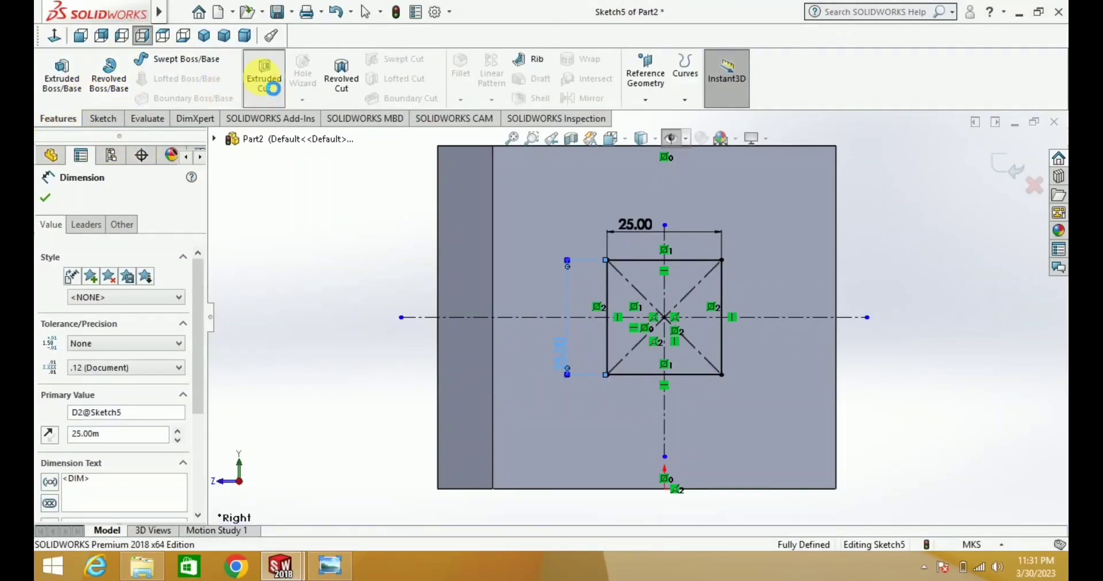
click(264, 72)
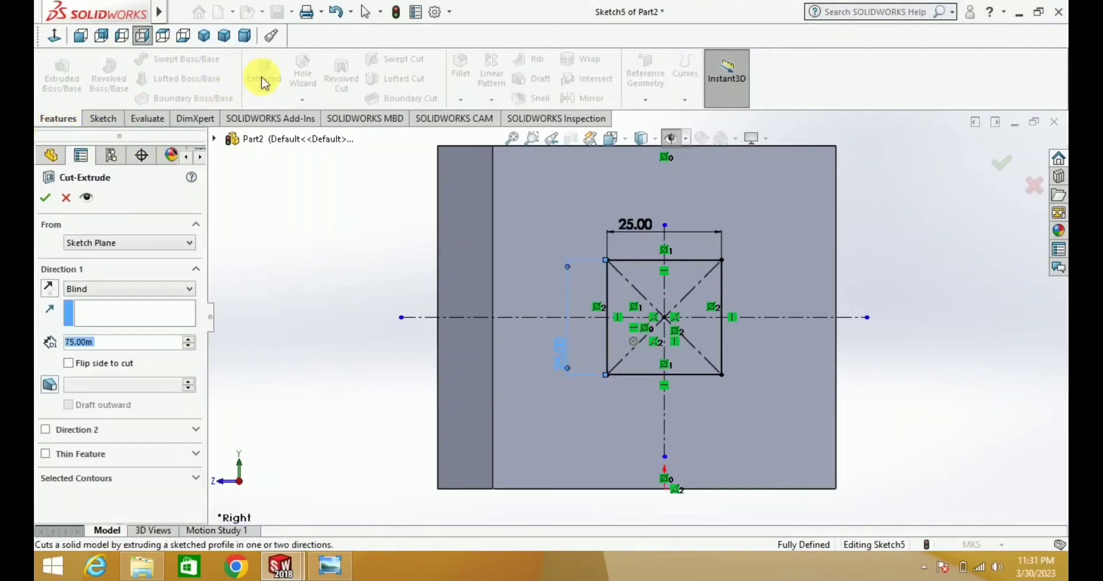
click(112, 287)
click(92, 312)
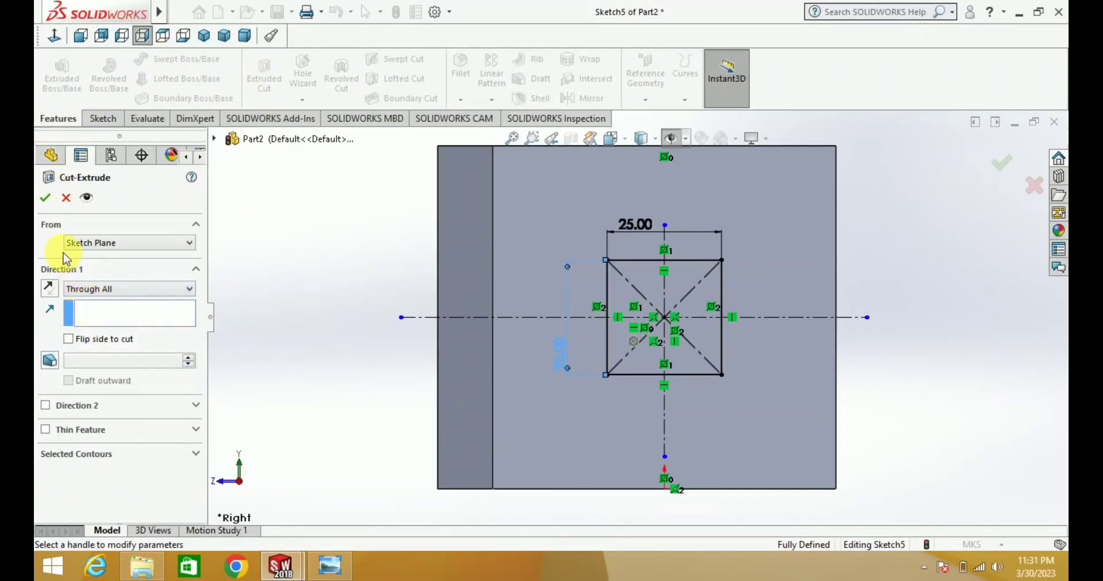
click(46, 198)
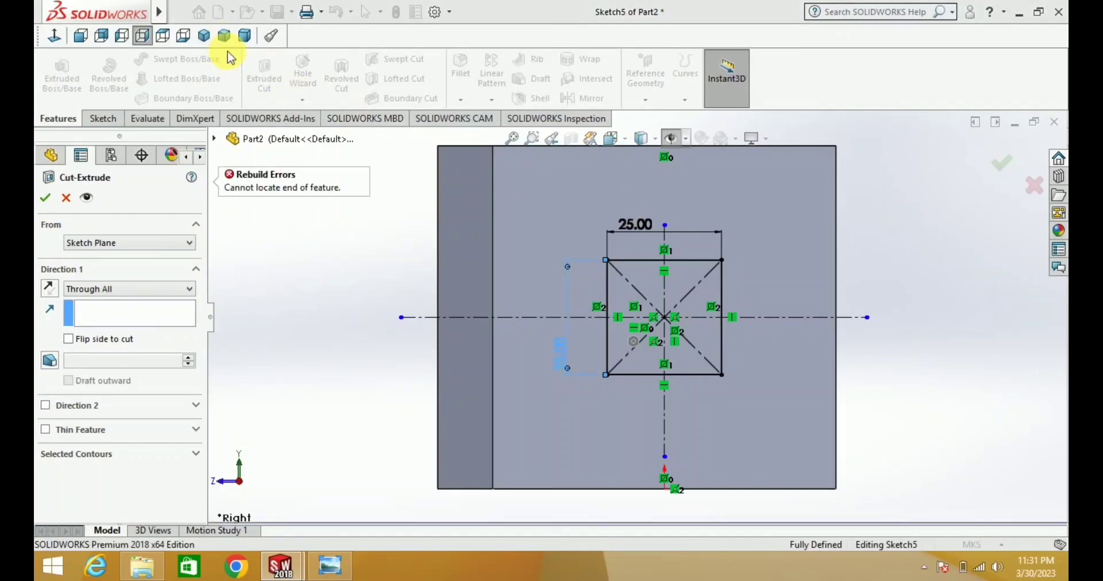
Step: Reverse the cut's direction toward the block and complete the square opening as a Through All cut
click(224, 35)
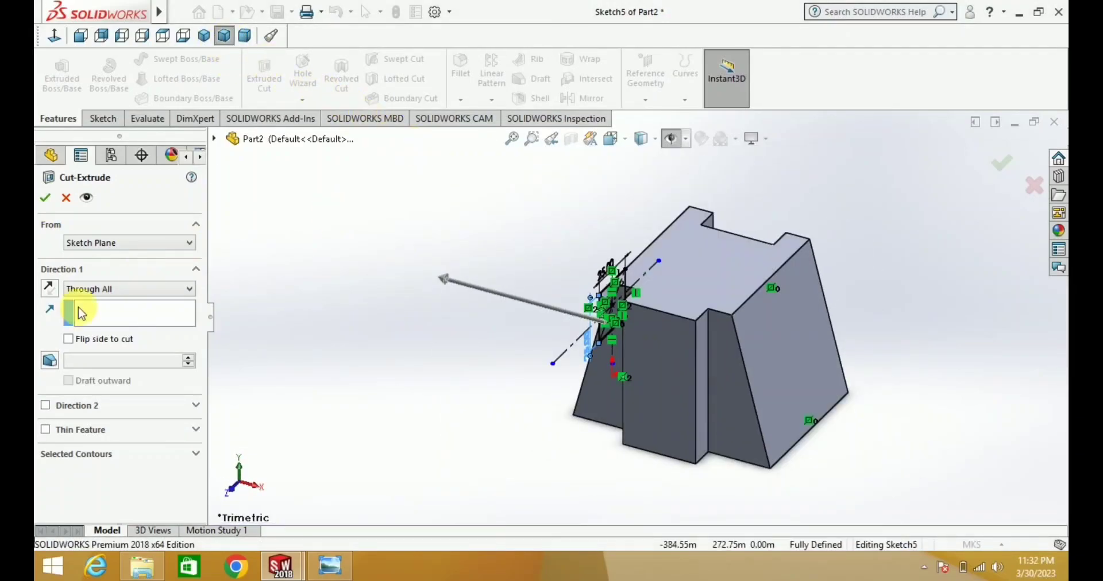
click(50, 290)
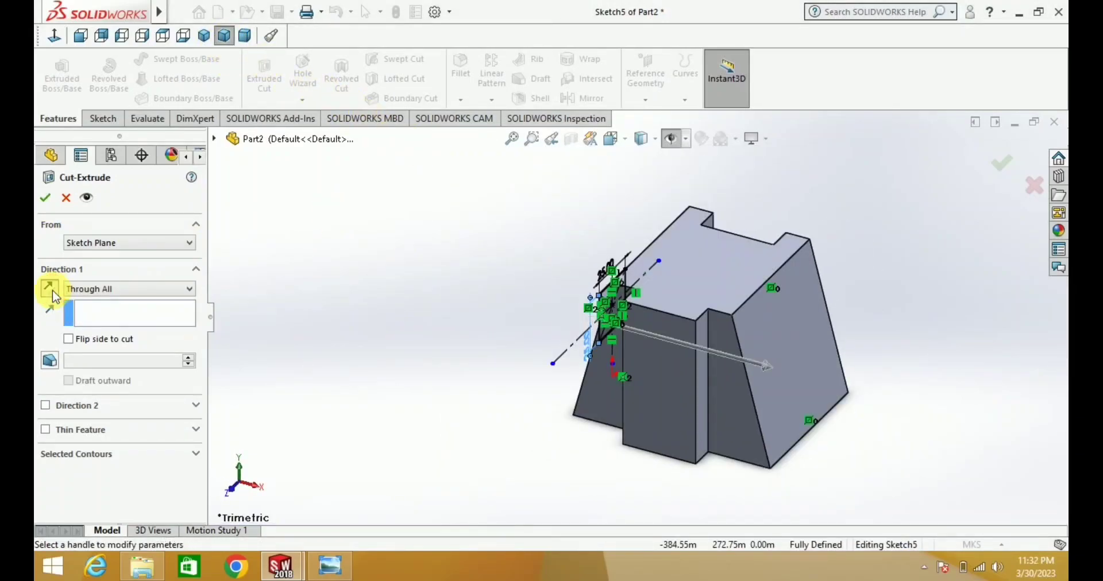
click(91, 294)
click(88, 314)
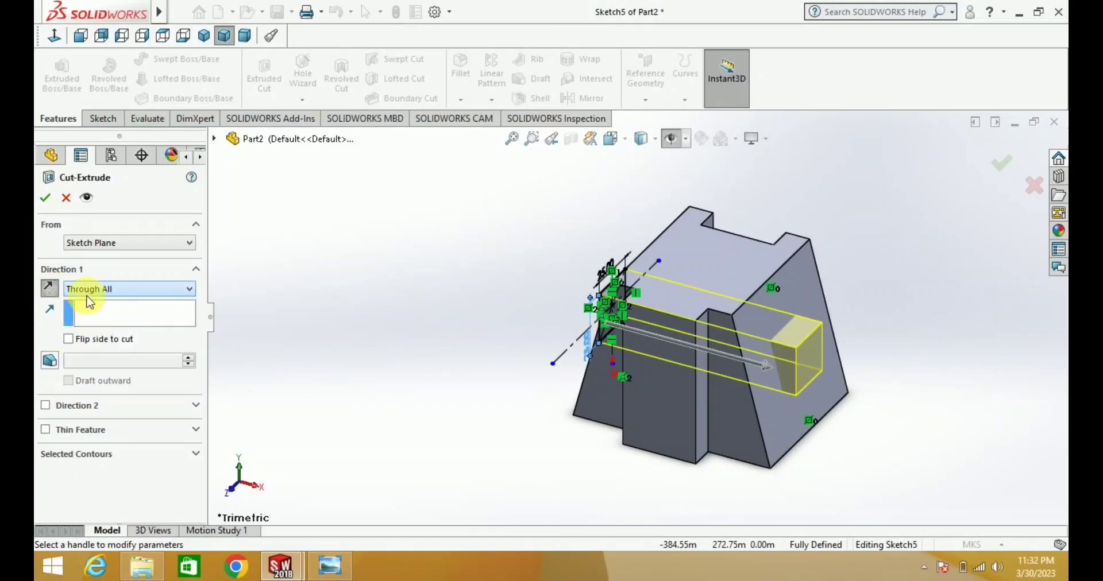
click(46, 198)
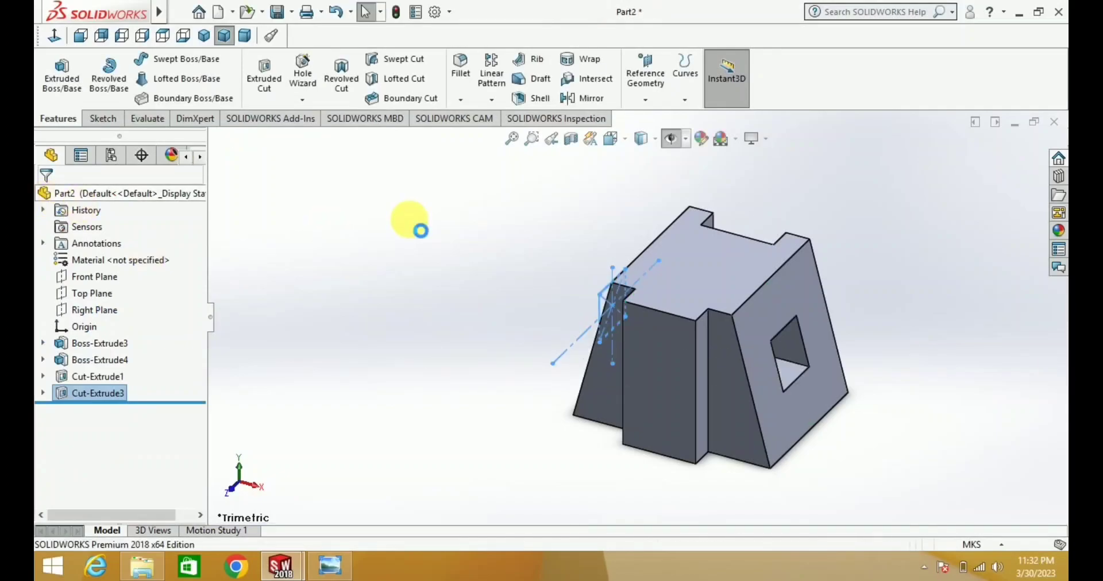
click(549, 264)
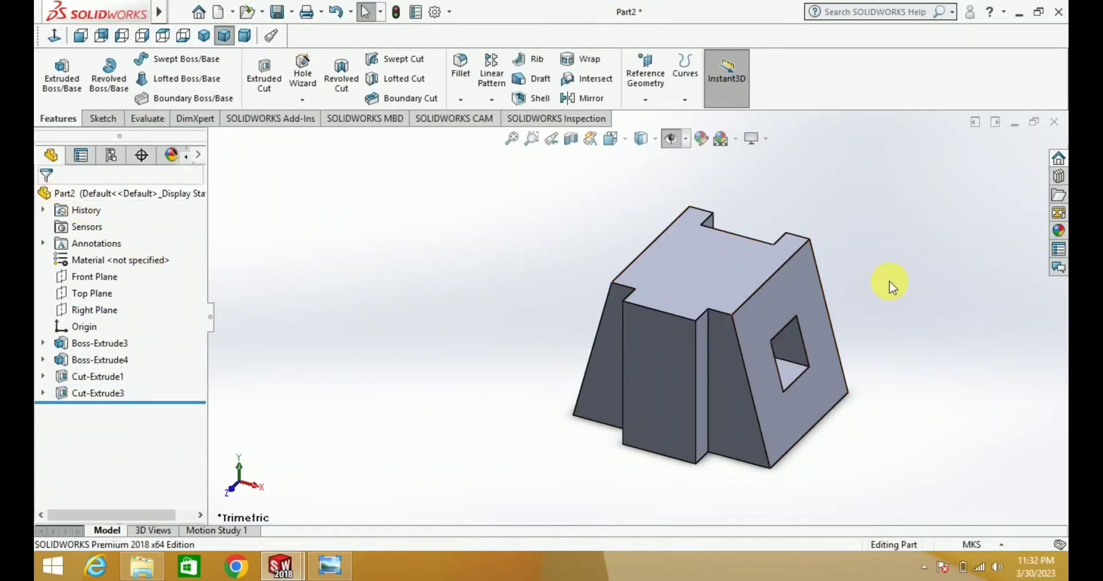
Step: Change the colour of the whole part to yellow from the standard swatches
click(1058, 230)
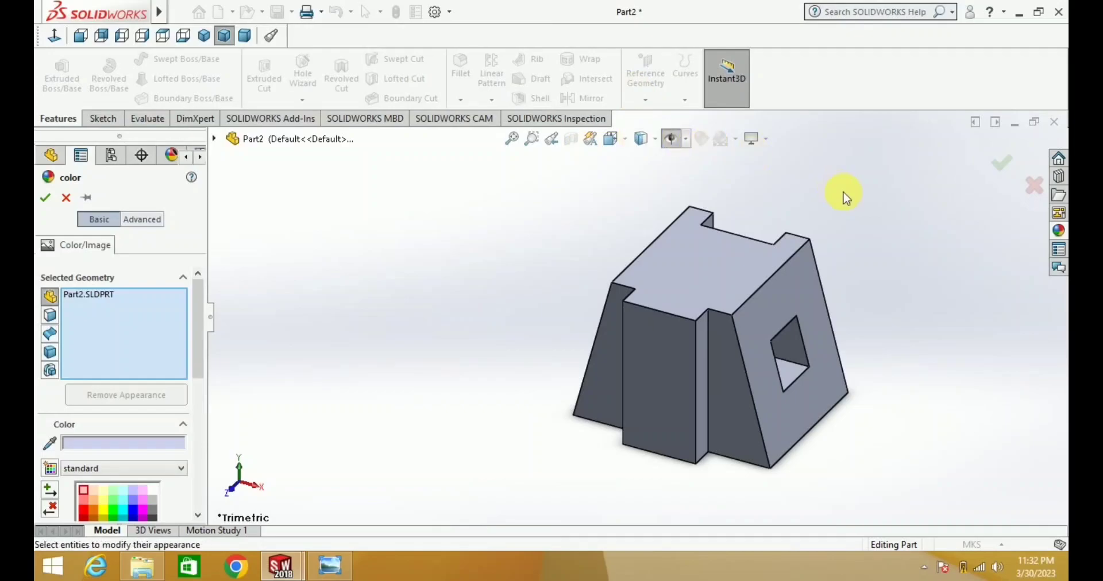
click(83, 505)
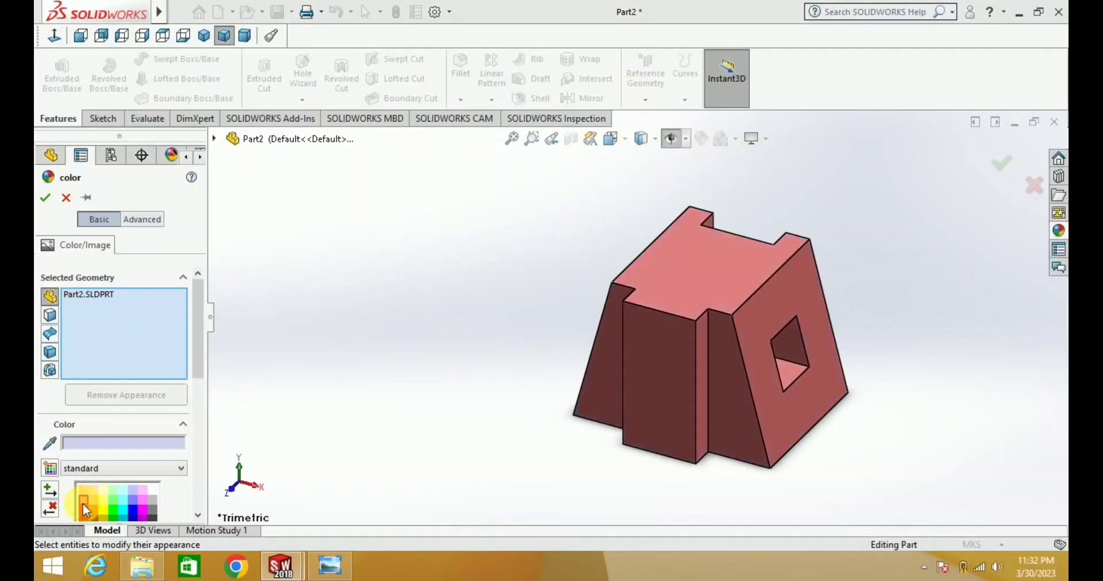
click(99, 510)
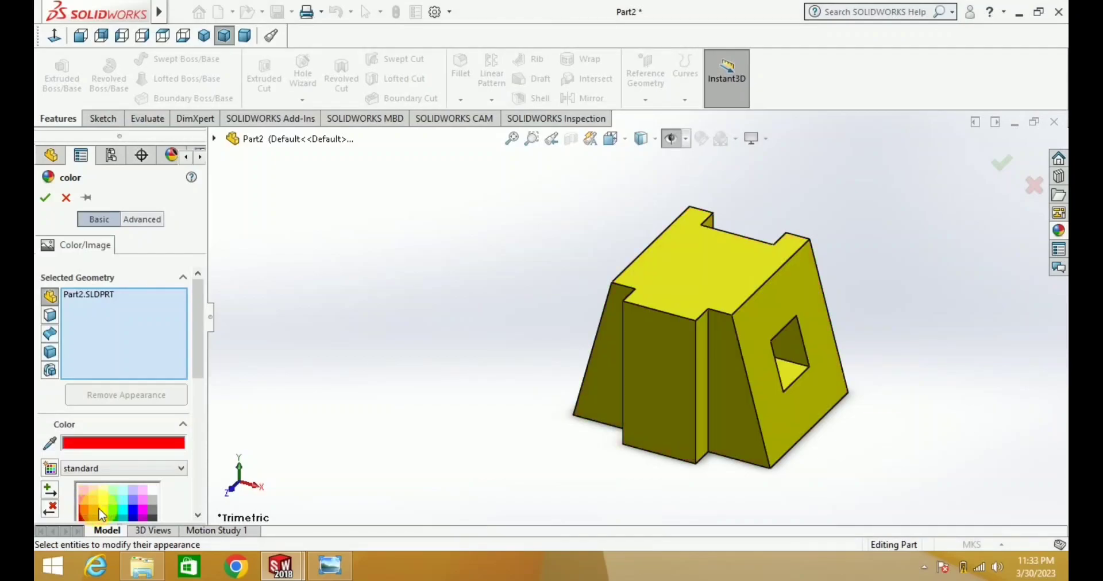
click(46, 200)
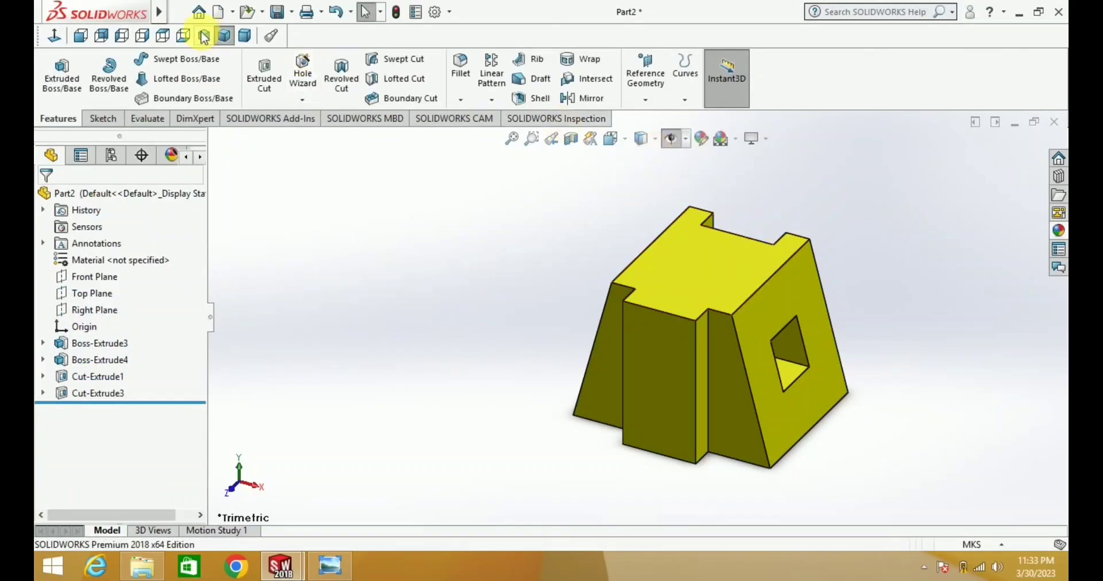
click(224, 35)
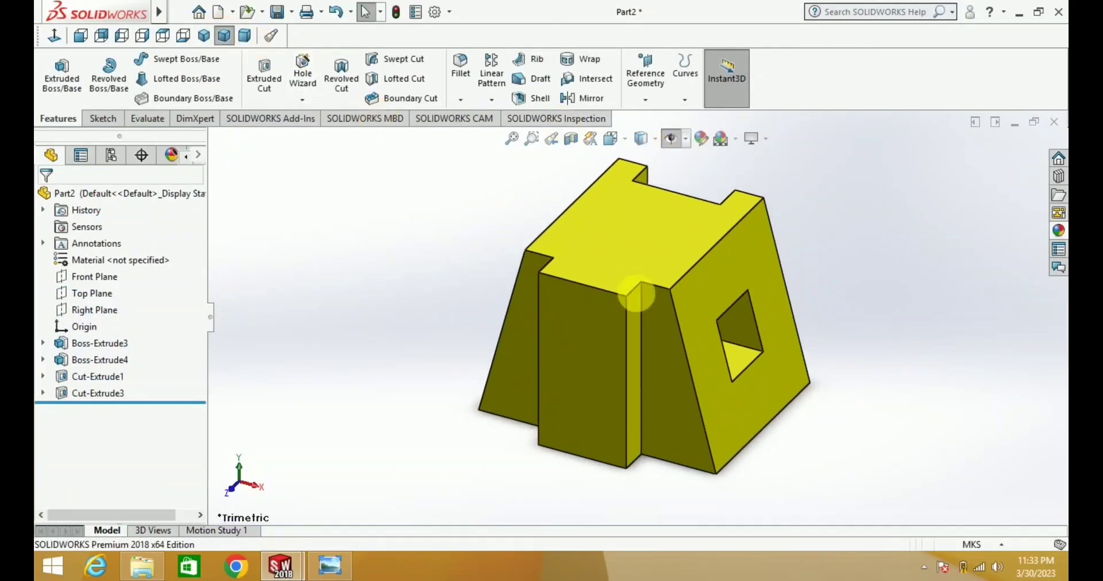